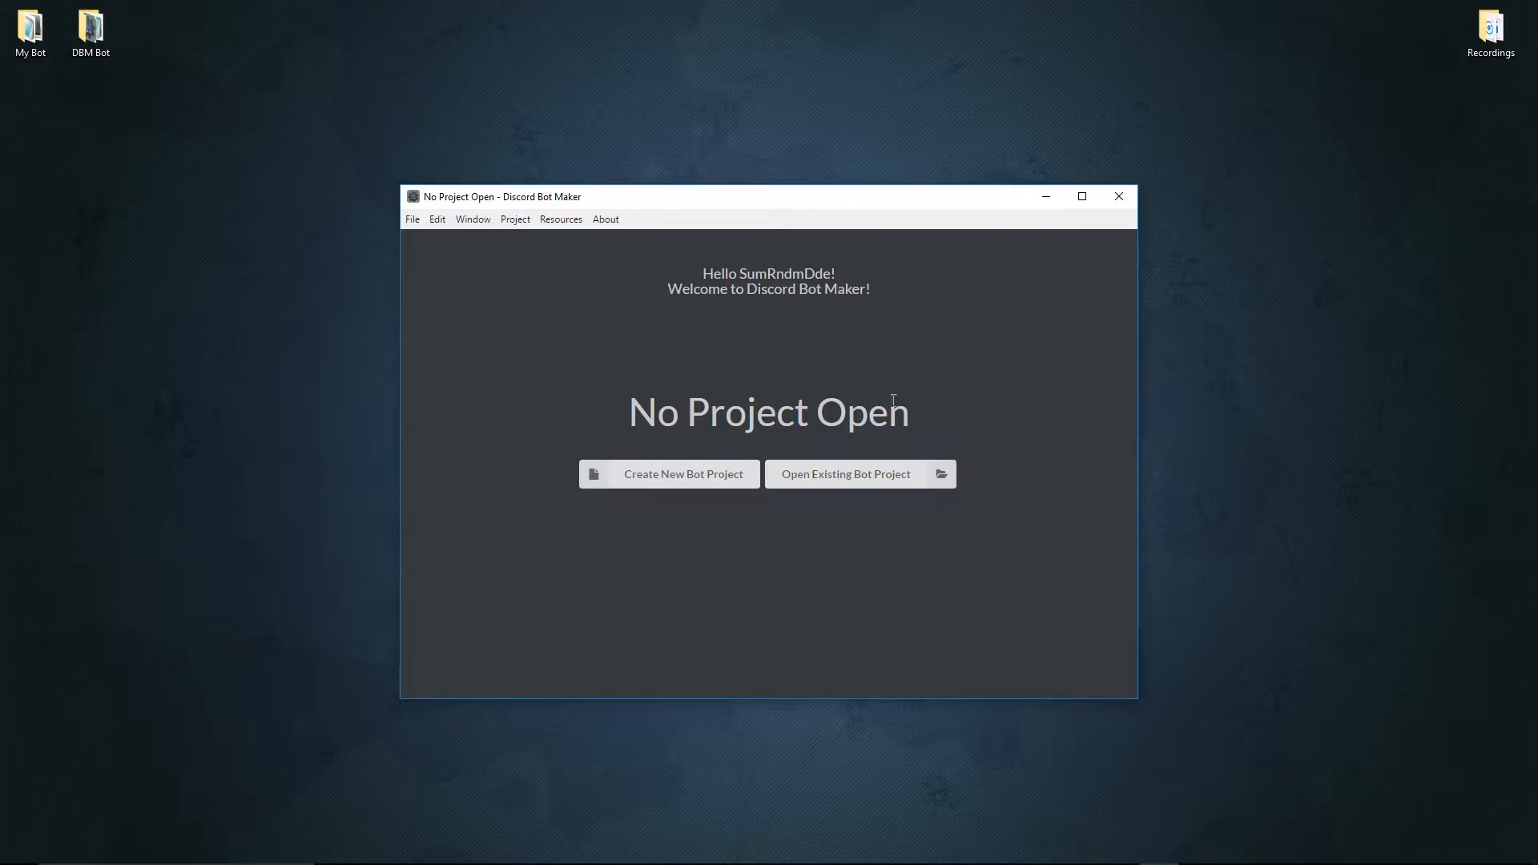
Create a new bot project on the Desktop from the Basic Commands and Events template, keeping the name New Bot Project.
left_click(726, 482)
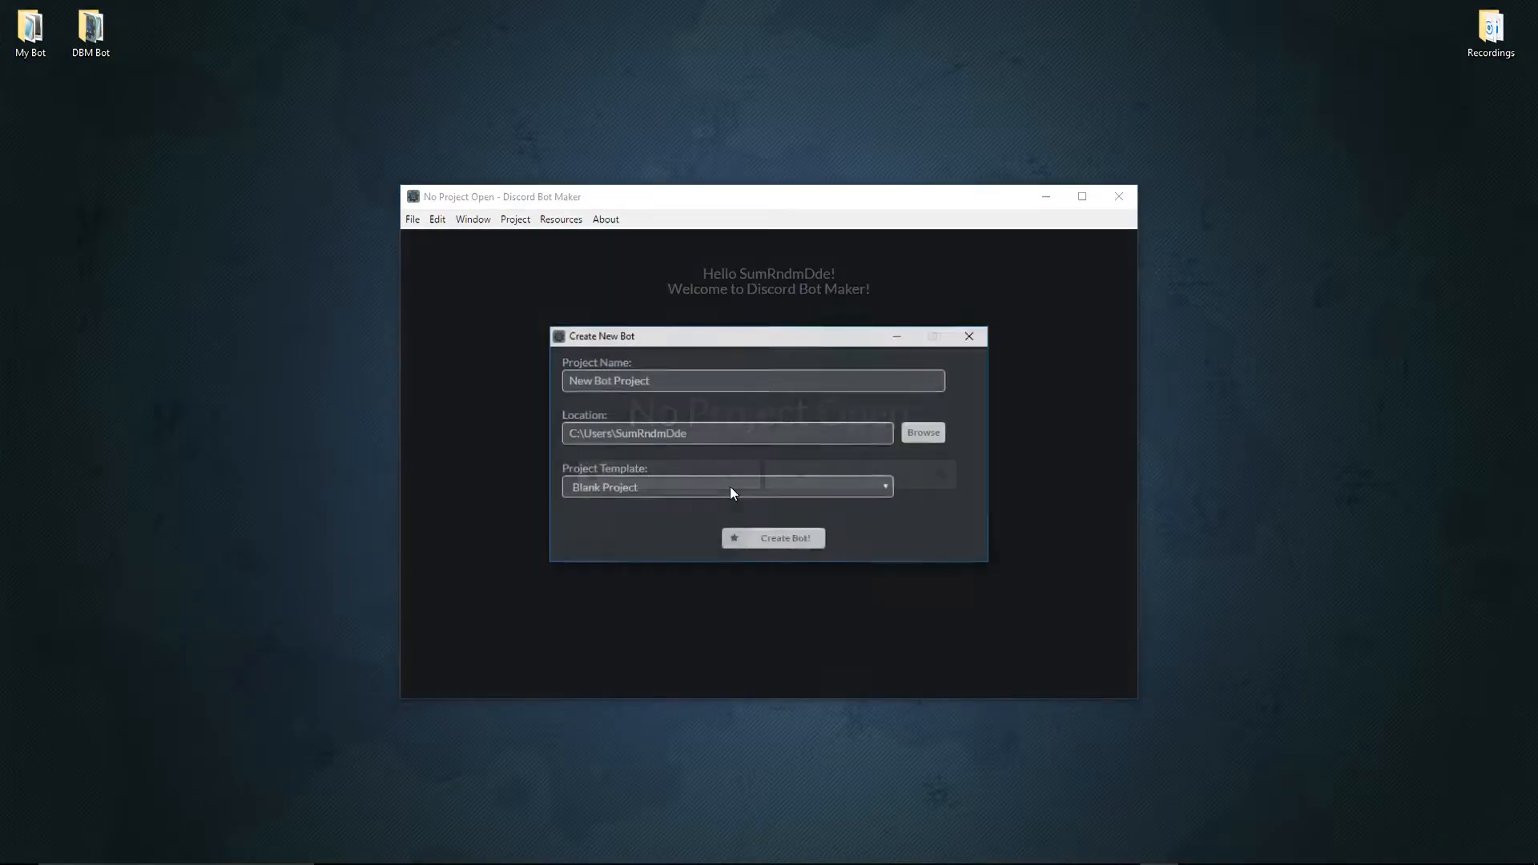
left_click(631, 489)
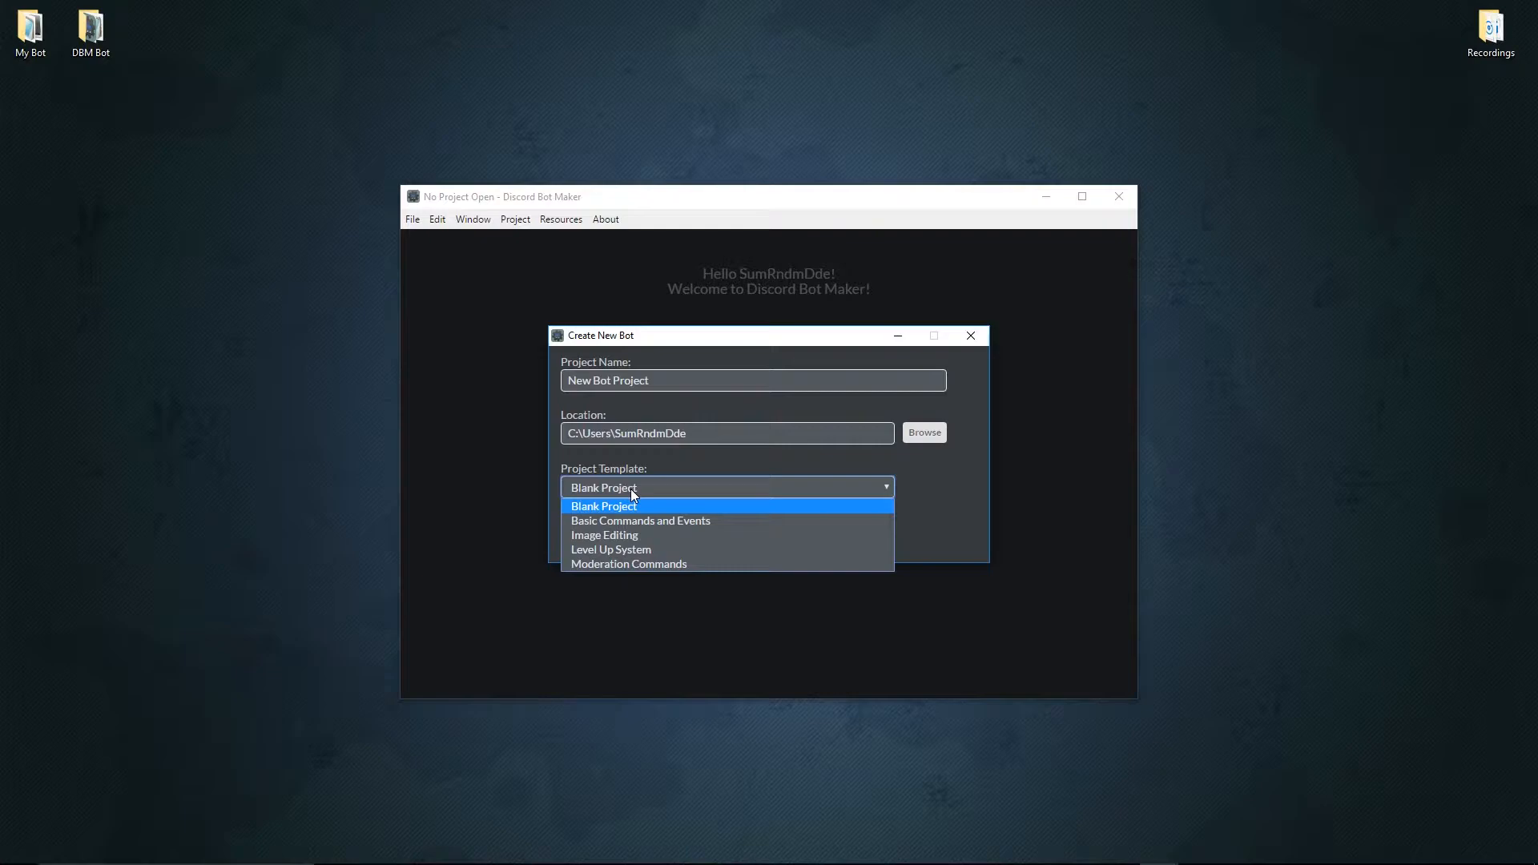
left_click(623, 520)
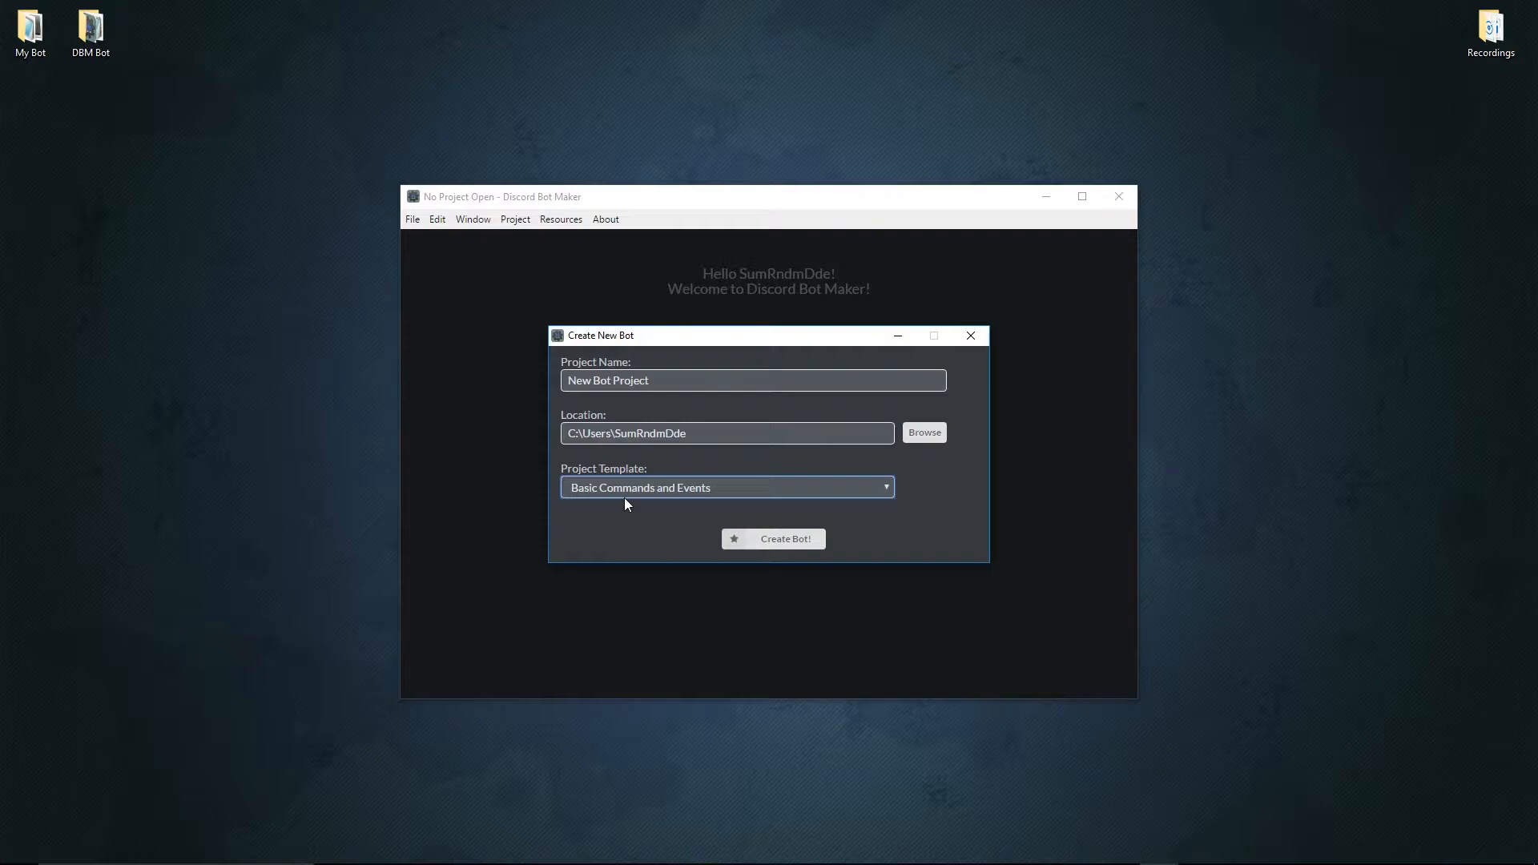
left_click(928, 438)
left_click(776, 598)
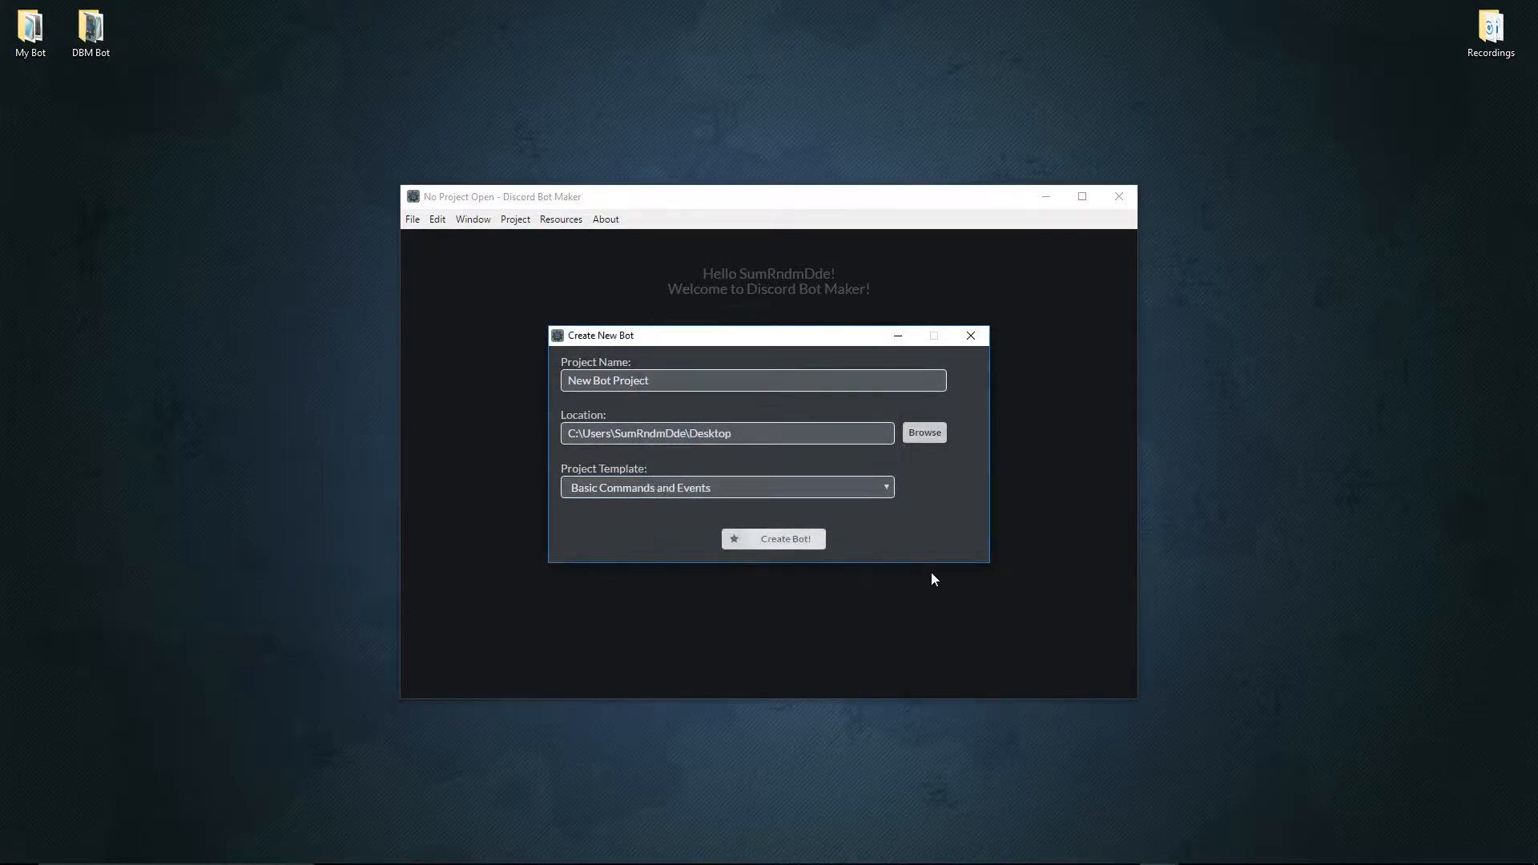
left_click(789, 541)
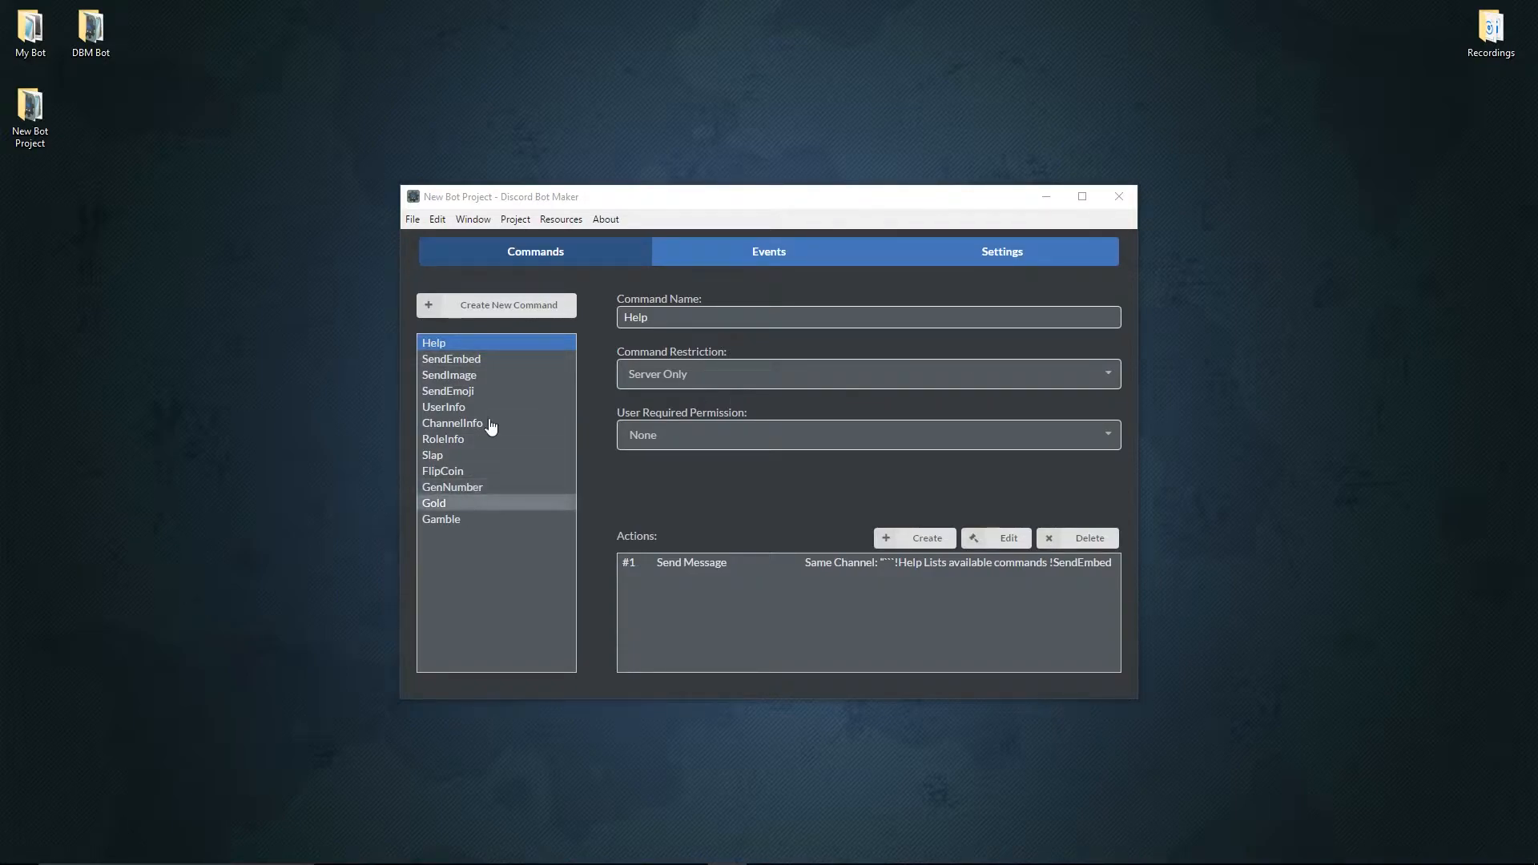
Look through the template's prebuilt events and commands, including the actions of the RoleInfo command.
left_click(731, 251)
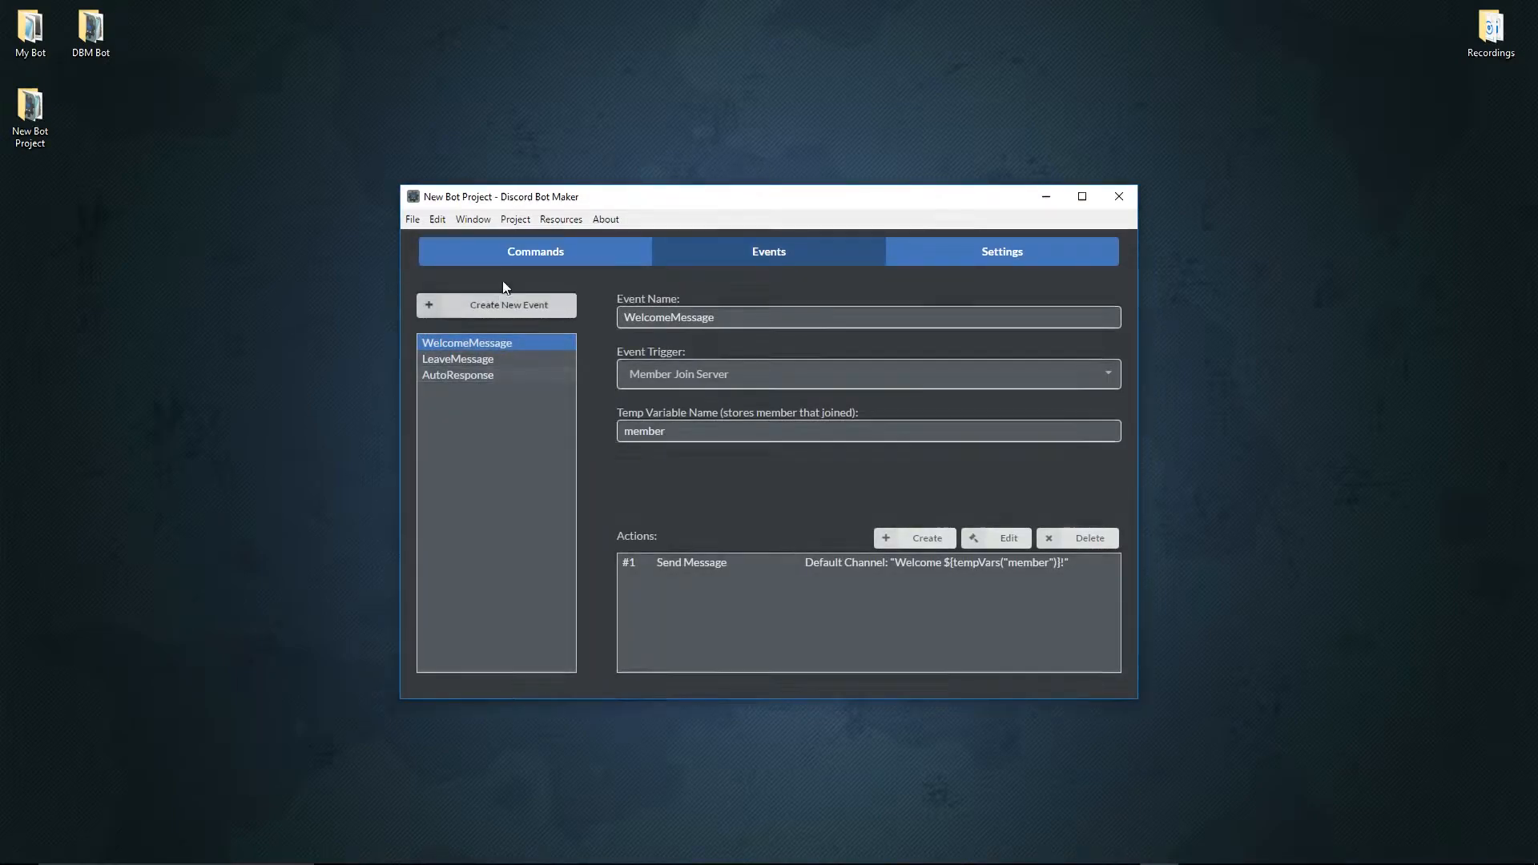
left_click(521, 262)
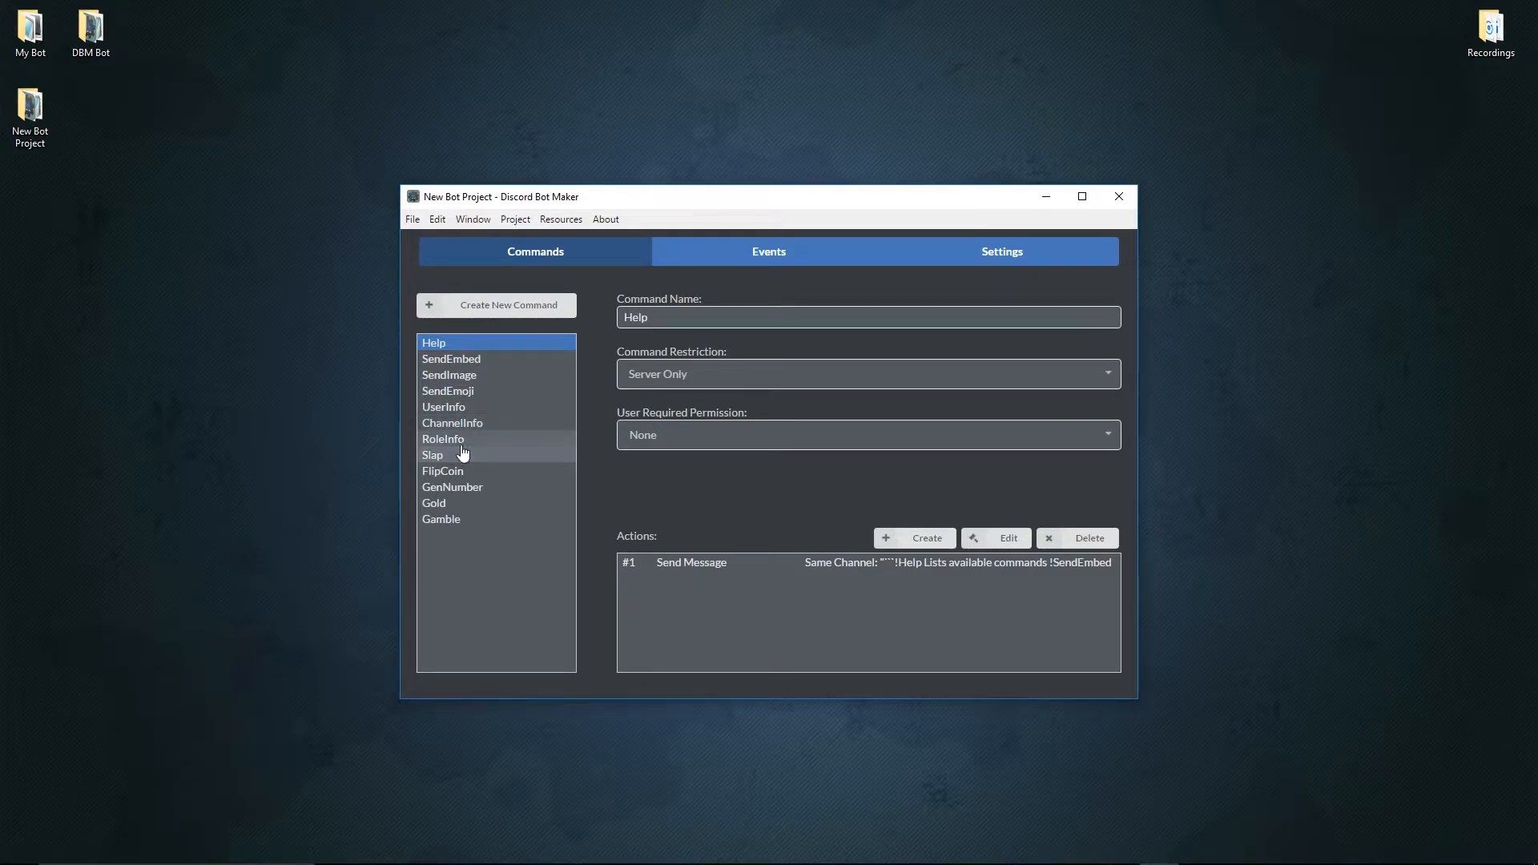
mouse_move(460, 450)
left_mouse_down()
mouse_move(464, 362)
mouse_move(456, 446)
left_mouse_up()
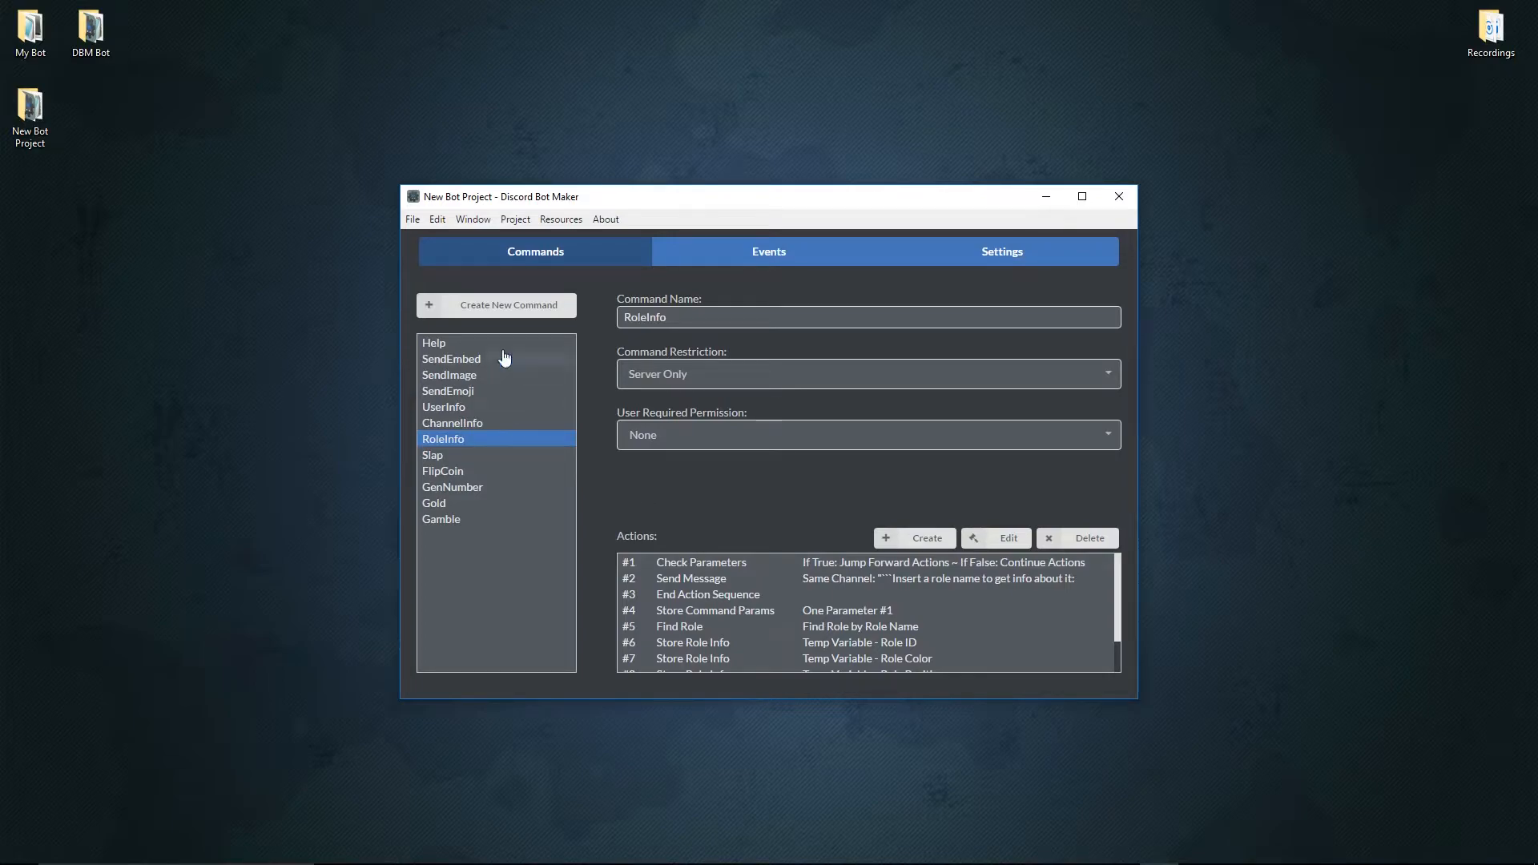
left_click(709, 255)
mouse_move(505, 353)
left_mouse_down()
mouse_move(492, 367)
mouse_move(513, 377)
mouse_move(499, 340)
left_mouse_up()
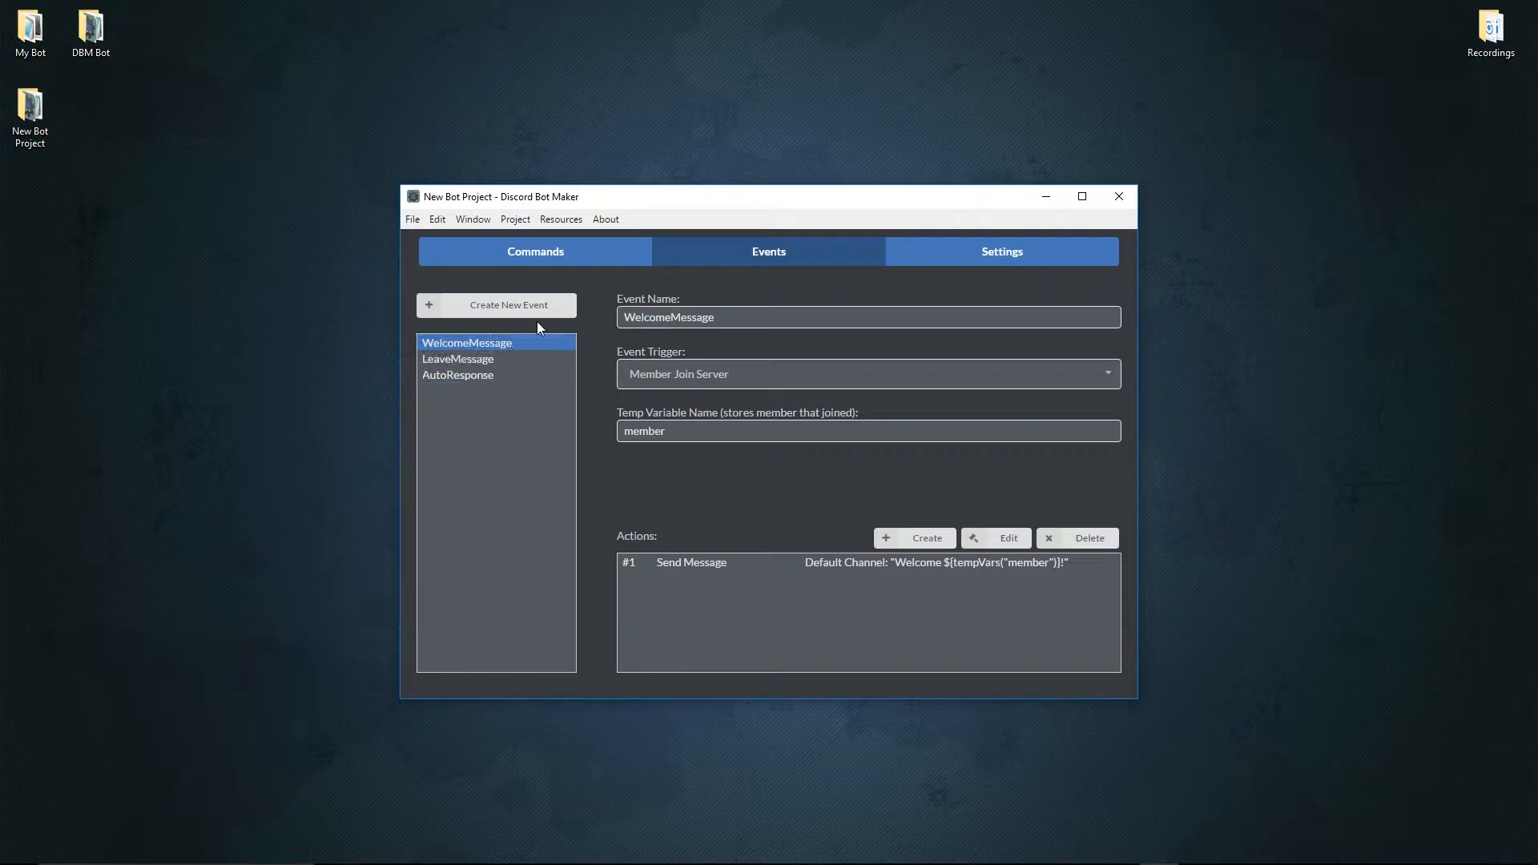
left_click(548, 250)
Examine the settings of the Create Embed Message and Set Embed Description actions in the SendEmbed command.
left_click(512, 359)
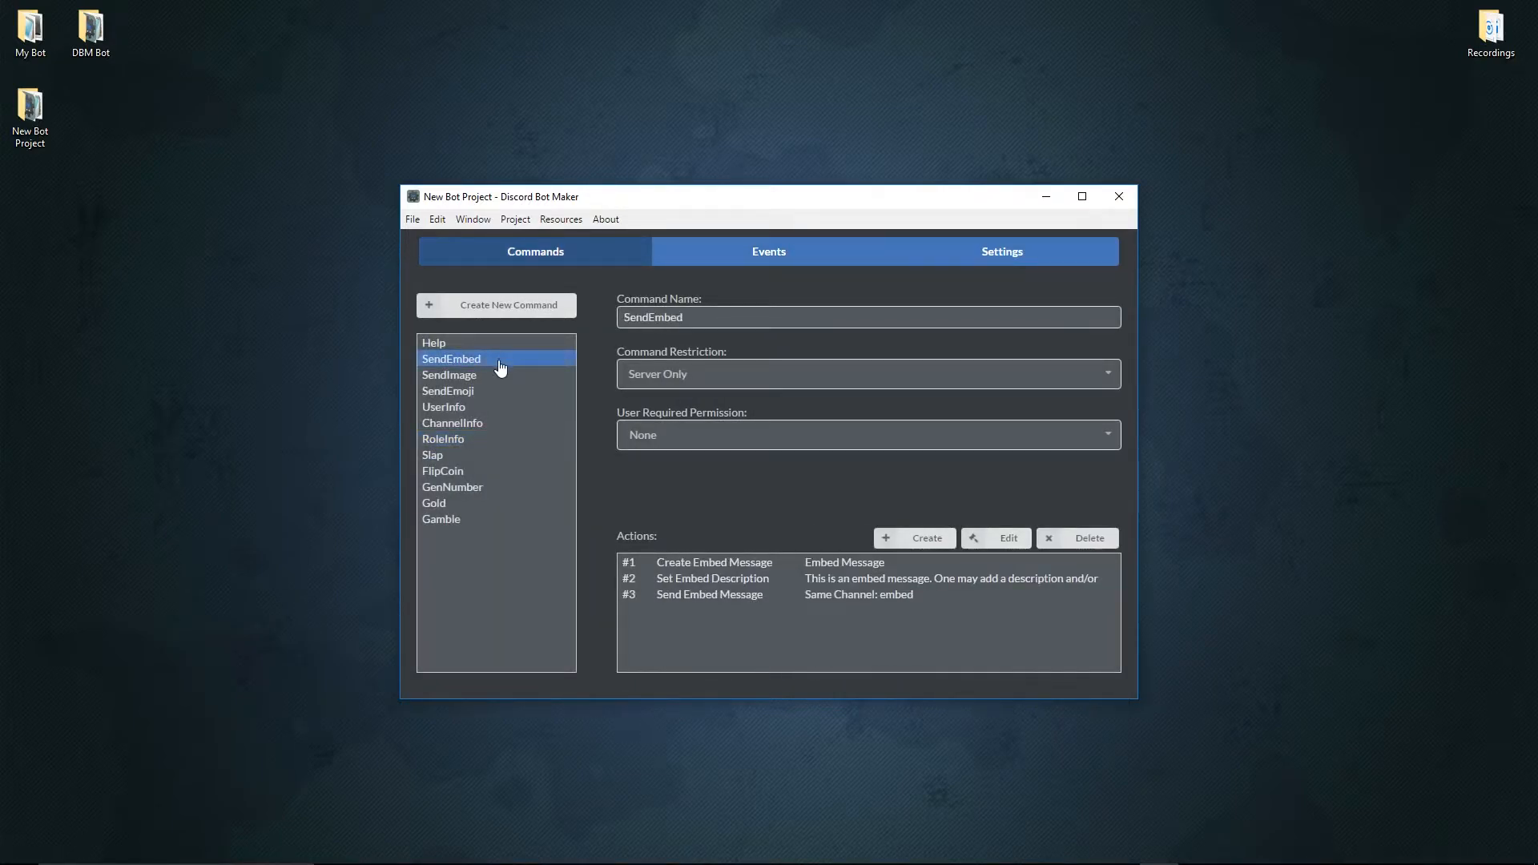
mouse_move(781, 567)
left_mouse_down()
mouse_move(779, 597)
mouse_move(781, 567)
left_mouse_up()
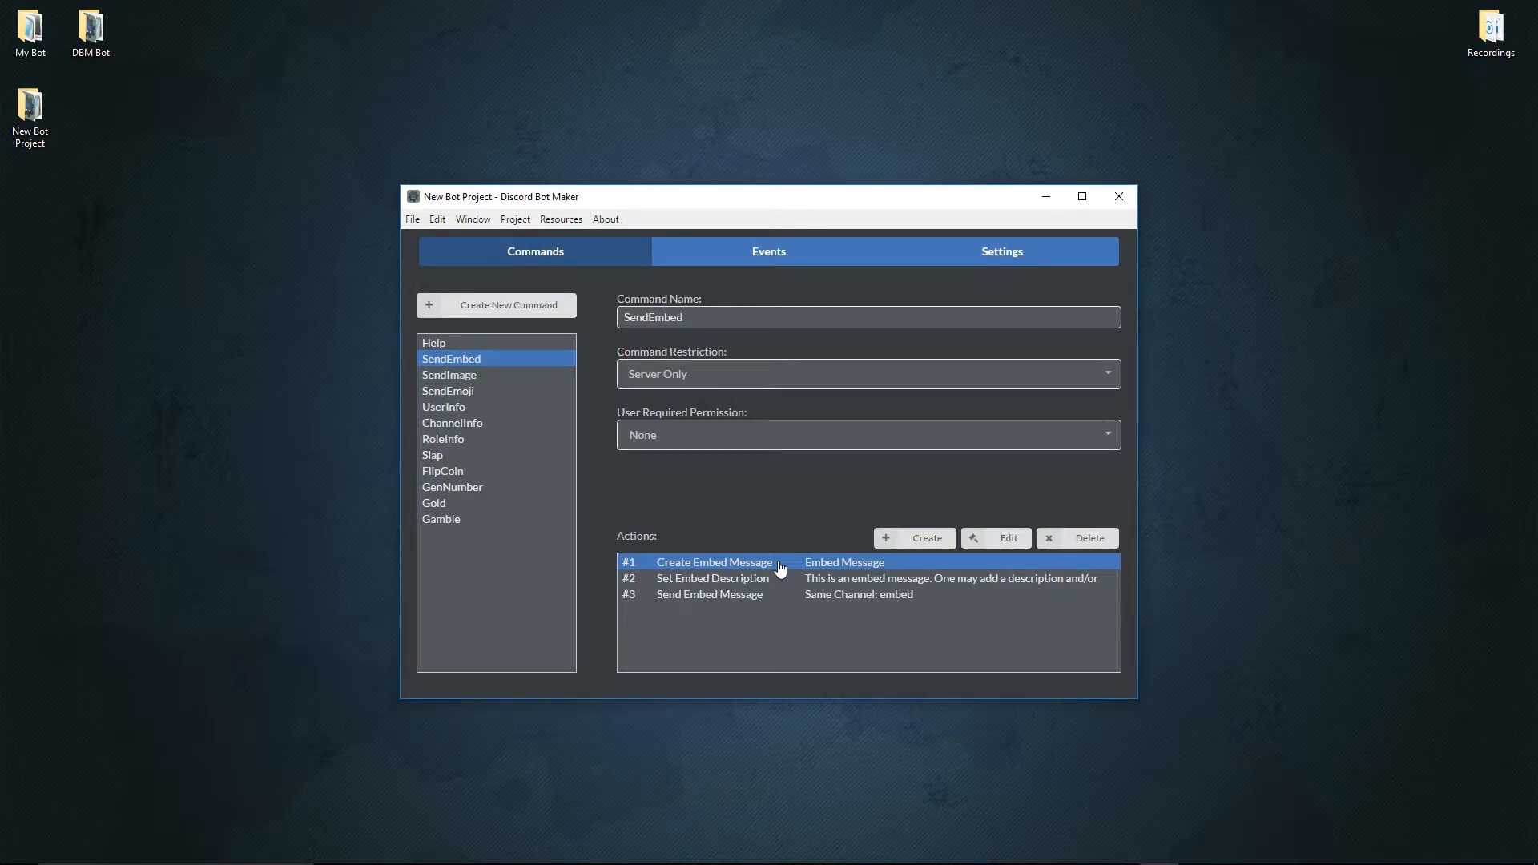
double_click(782, 566)
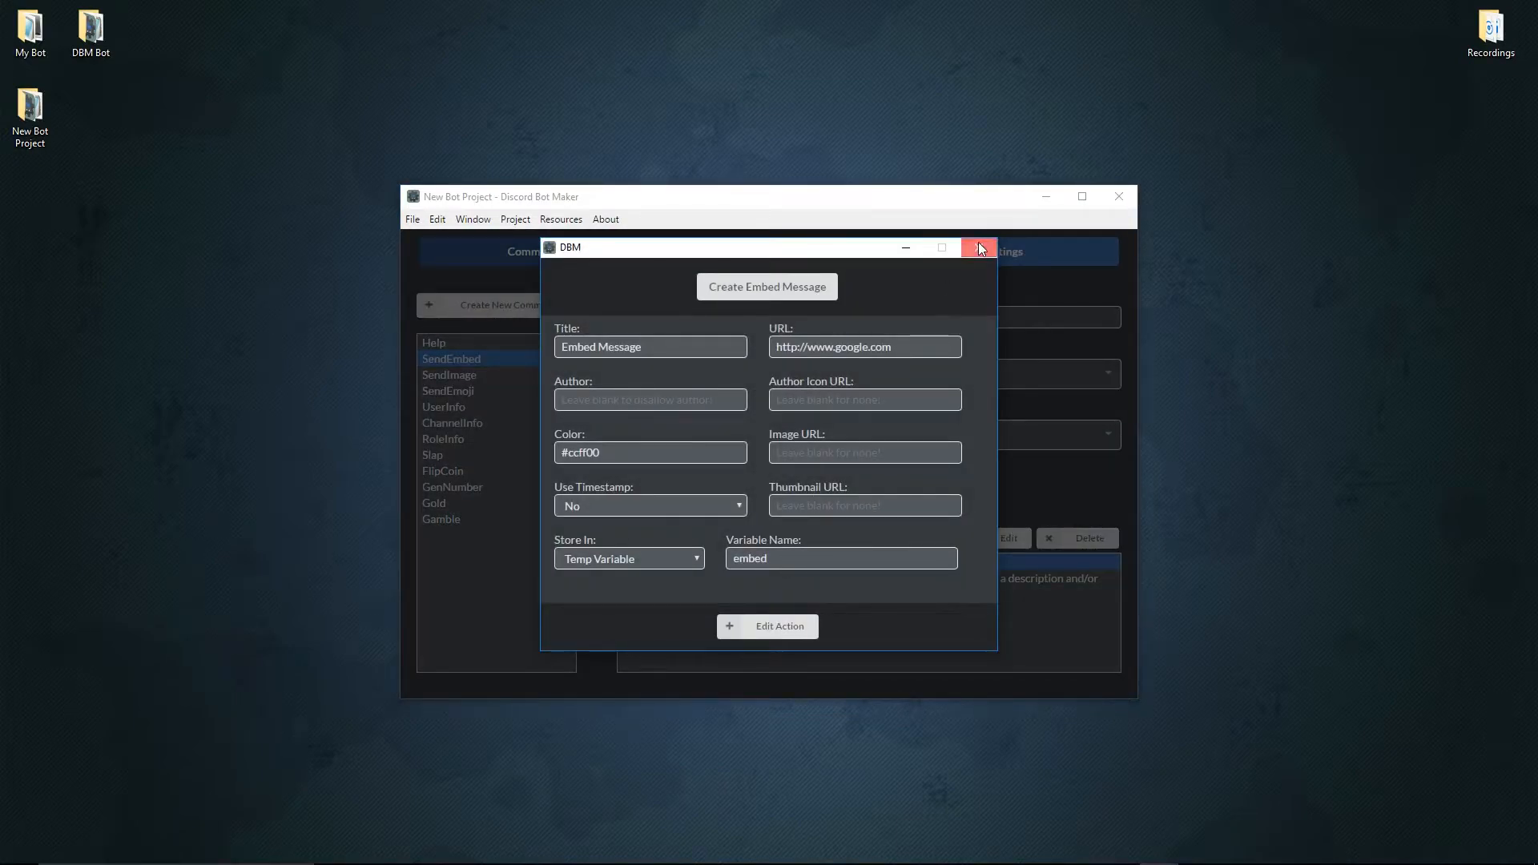
left_click(979, 248)
double_click(771, 580)
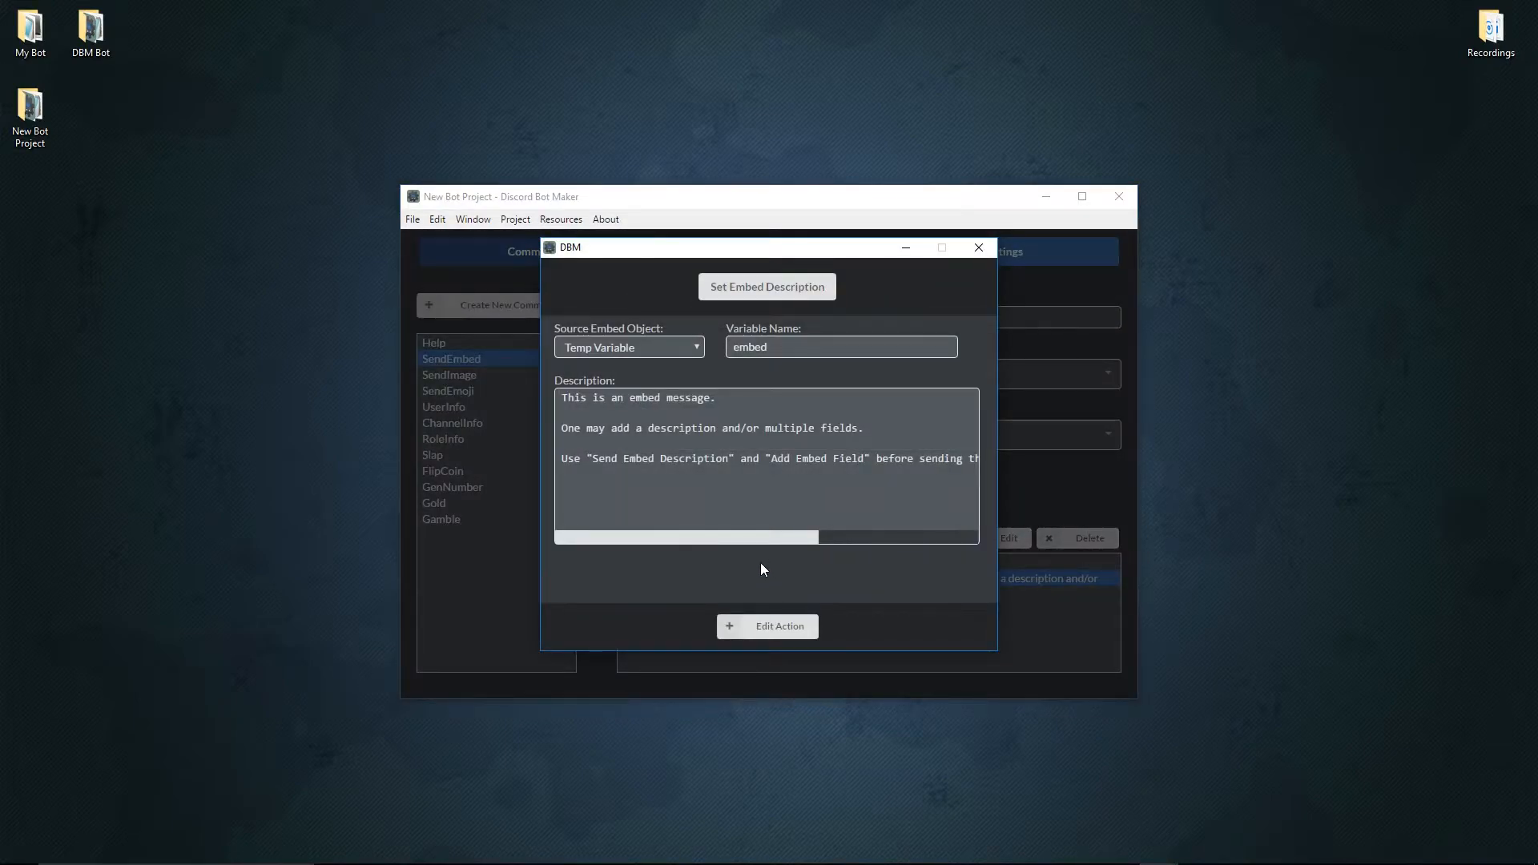
left_click(773, 627)
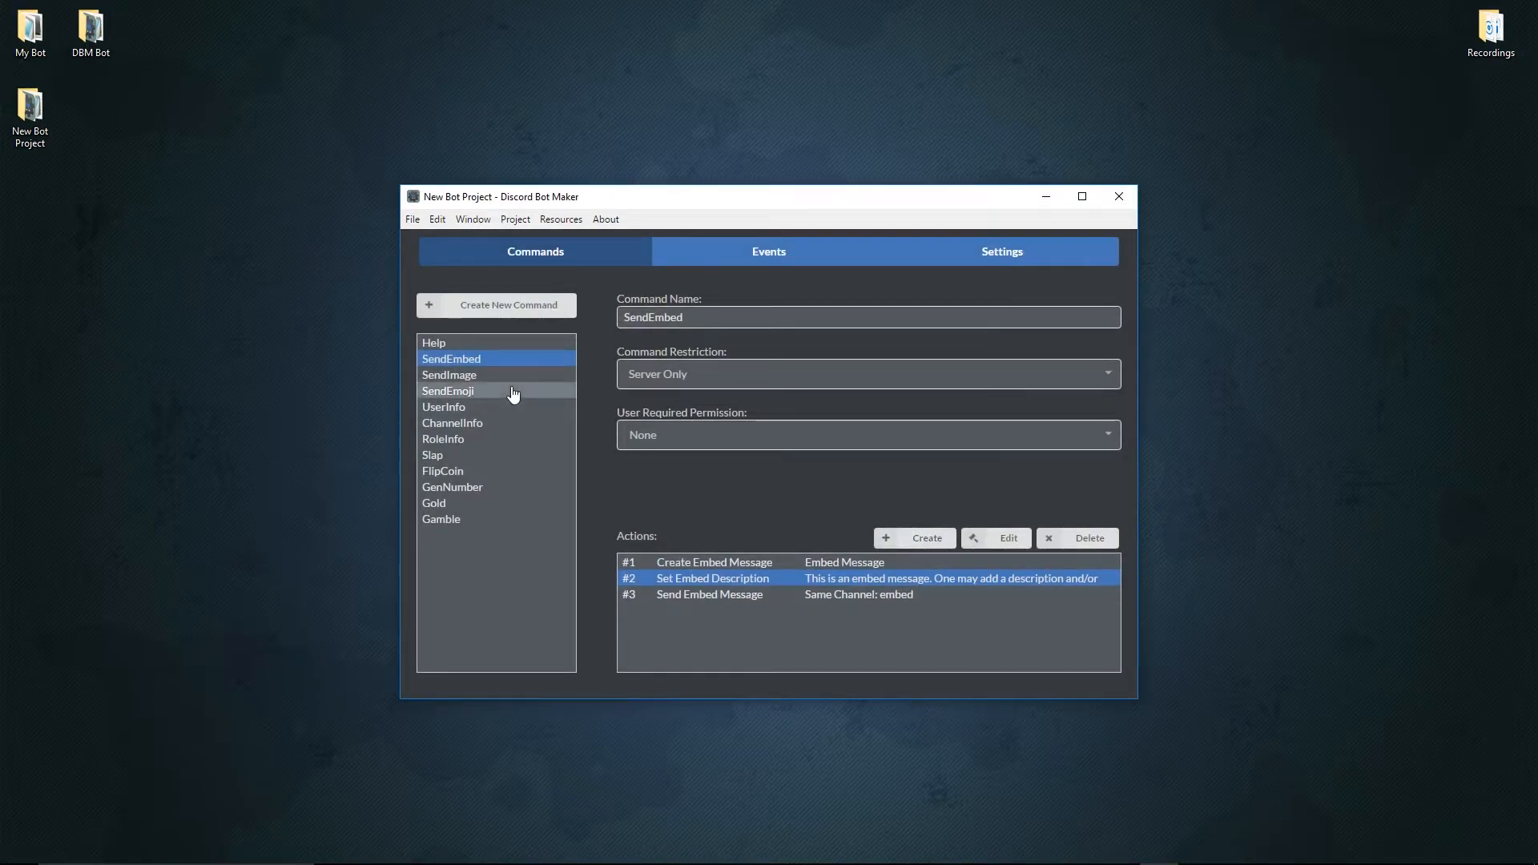
Start a new action for the Help command and browse the Member Control actions to Store Member Info.
left_click(504, 344)
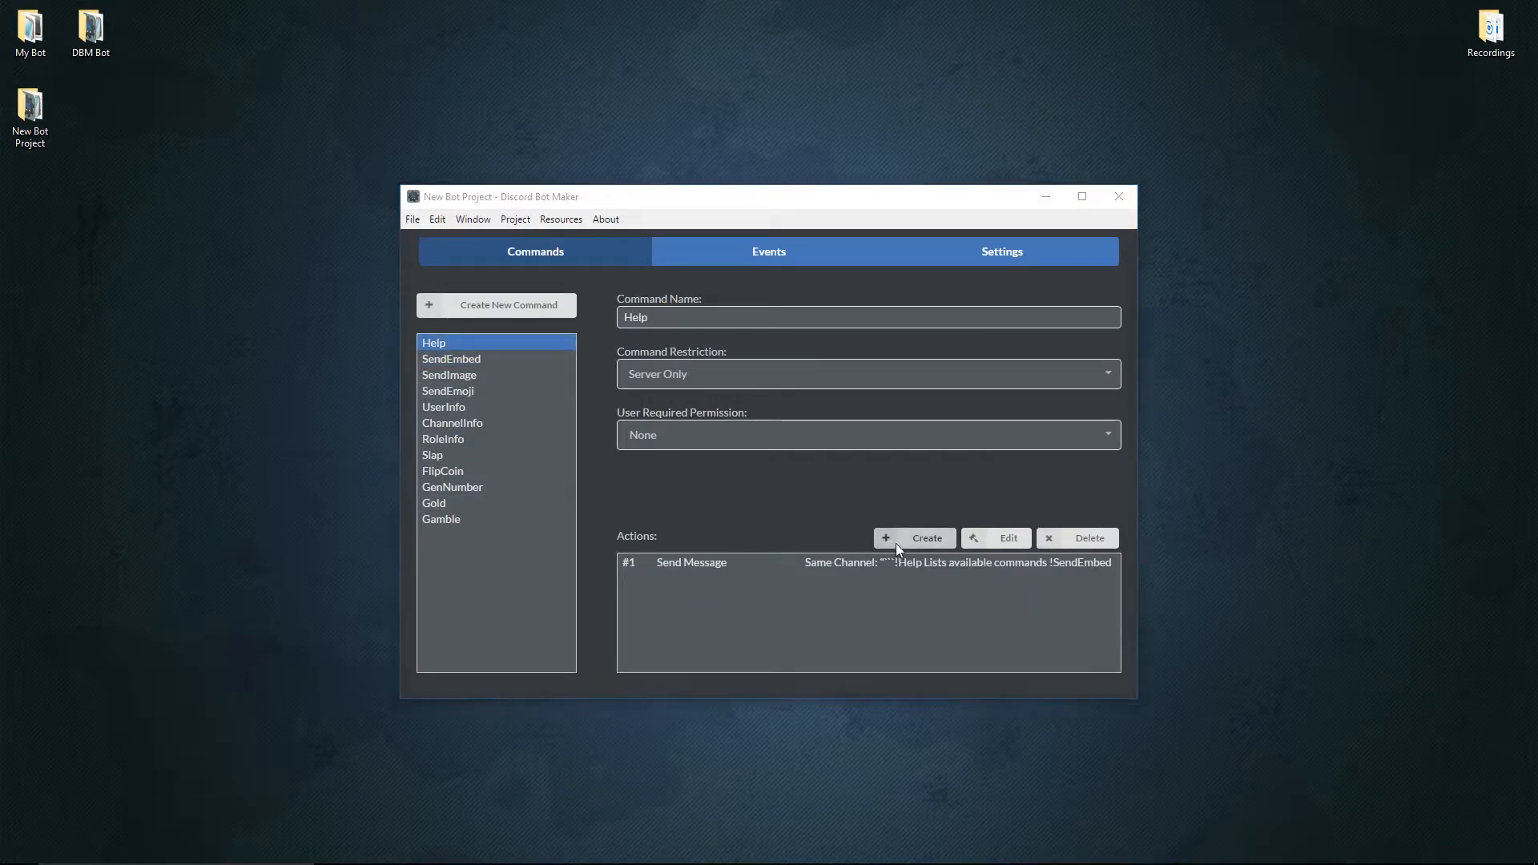
left_click(896, 543)
left_click(801, 311)
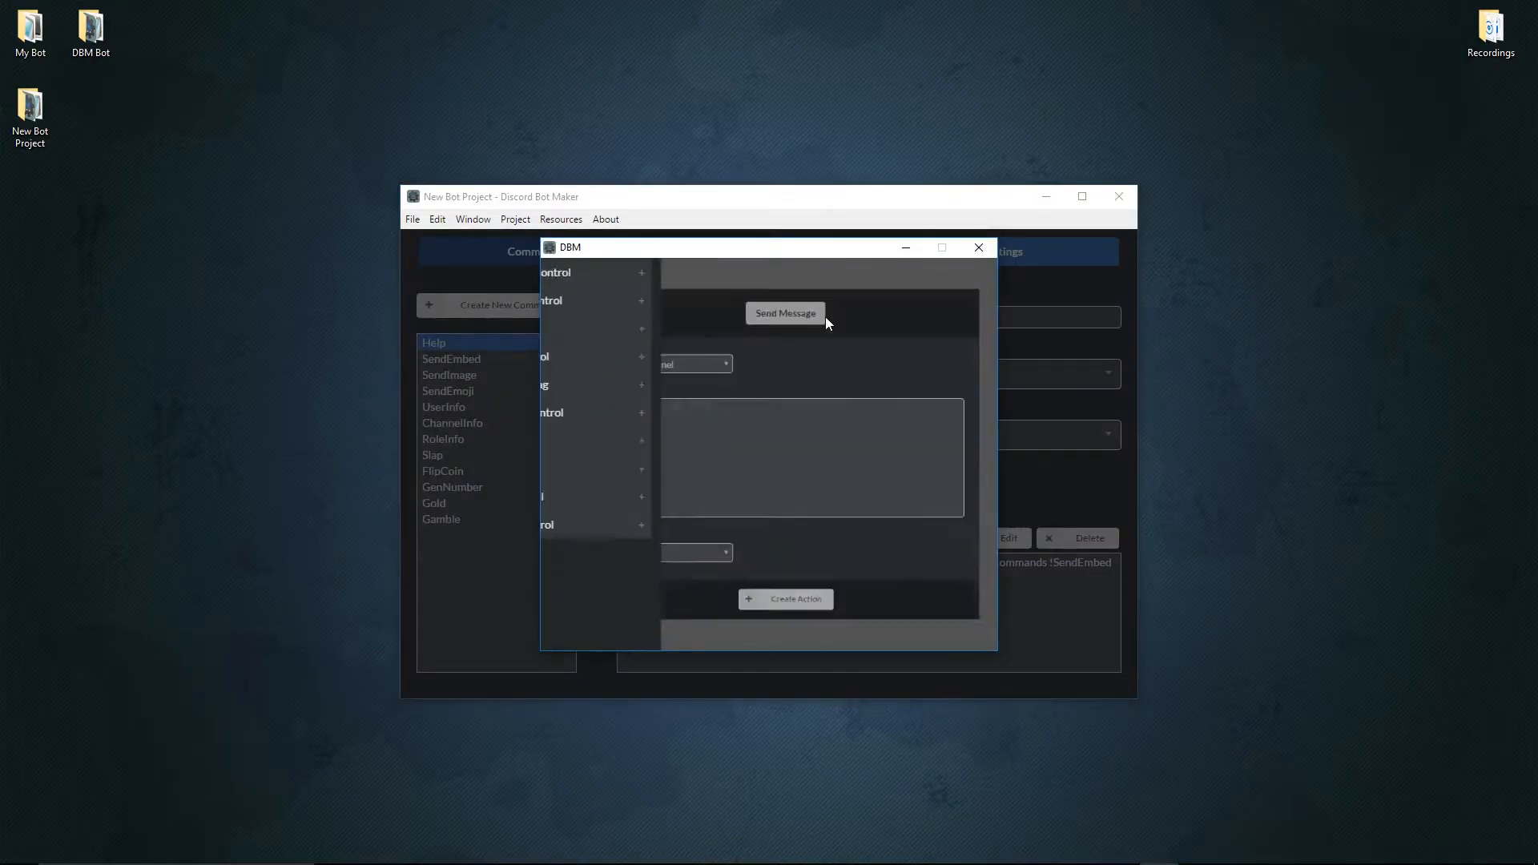
left_click(636, 415)
scroll(633, 416, "down", 5)
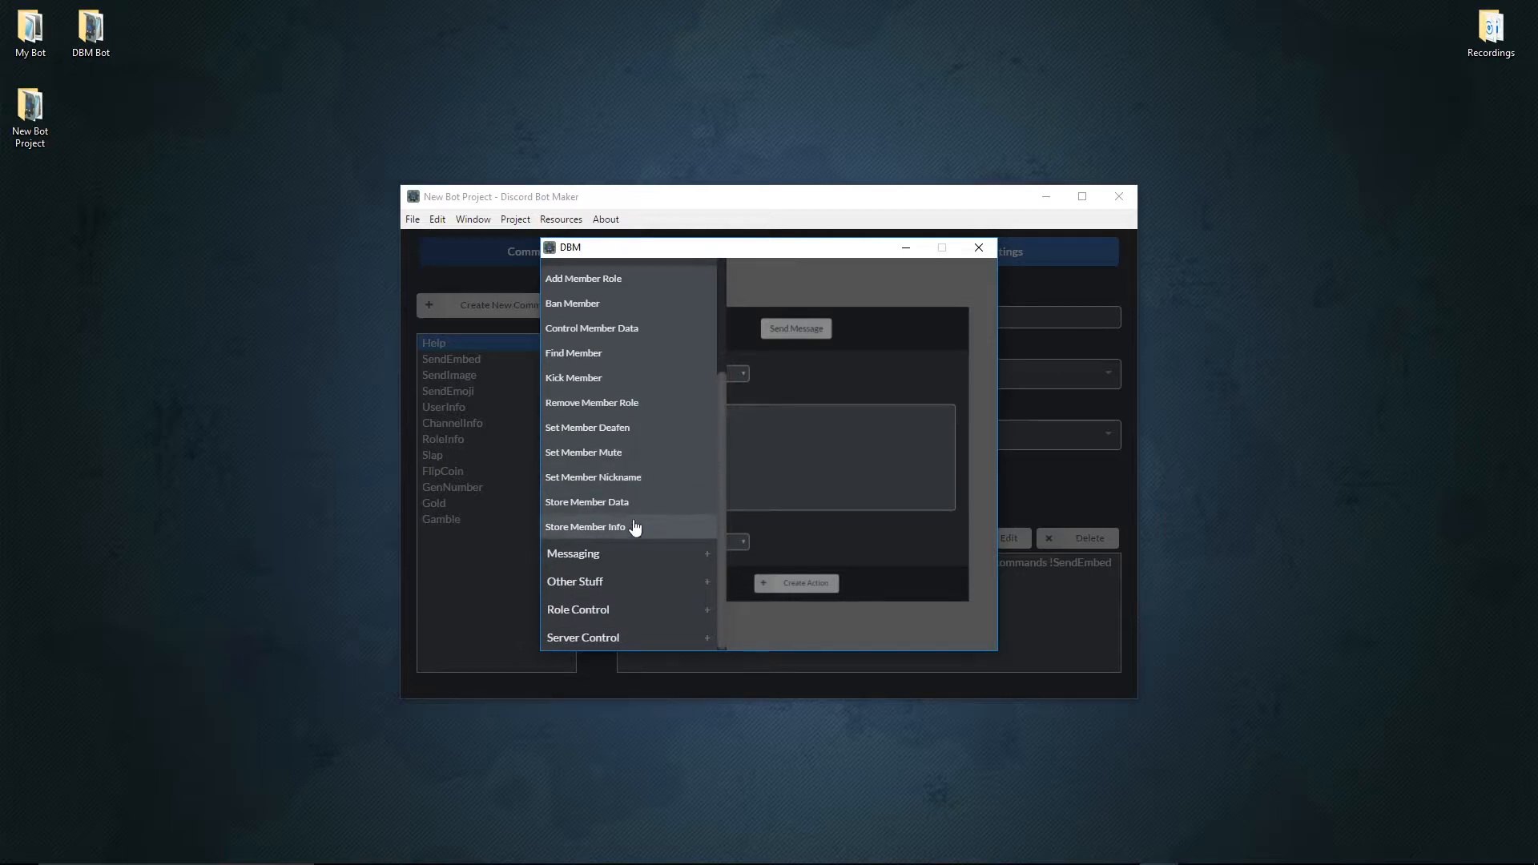
left_click(632, 503)
left_click(797, 298)
scroll(639, 517, "down", 3)
left_click(630, 539)
Try Member Game, Member Status and Member Avatar URL as the source info of the Store Member Info action.
left_click(672, 401)
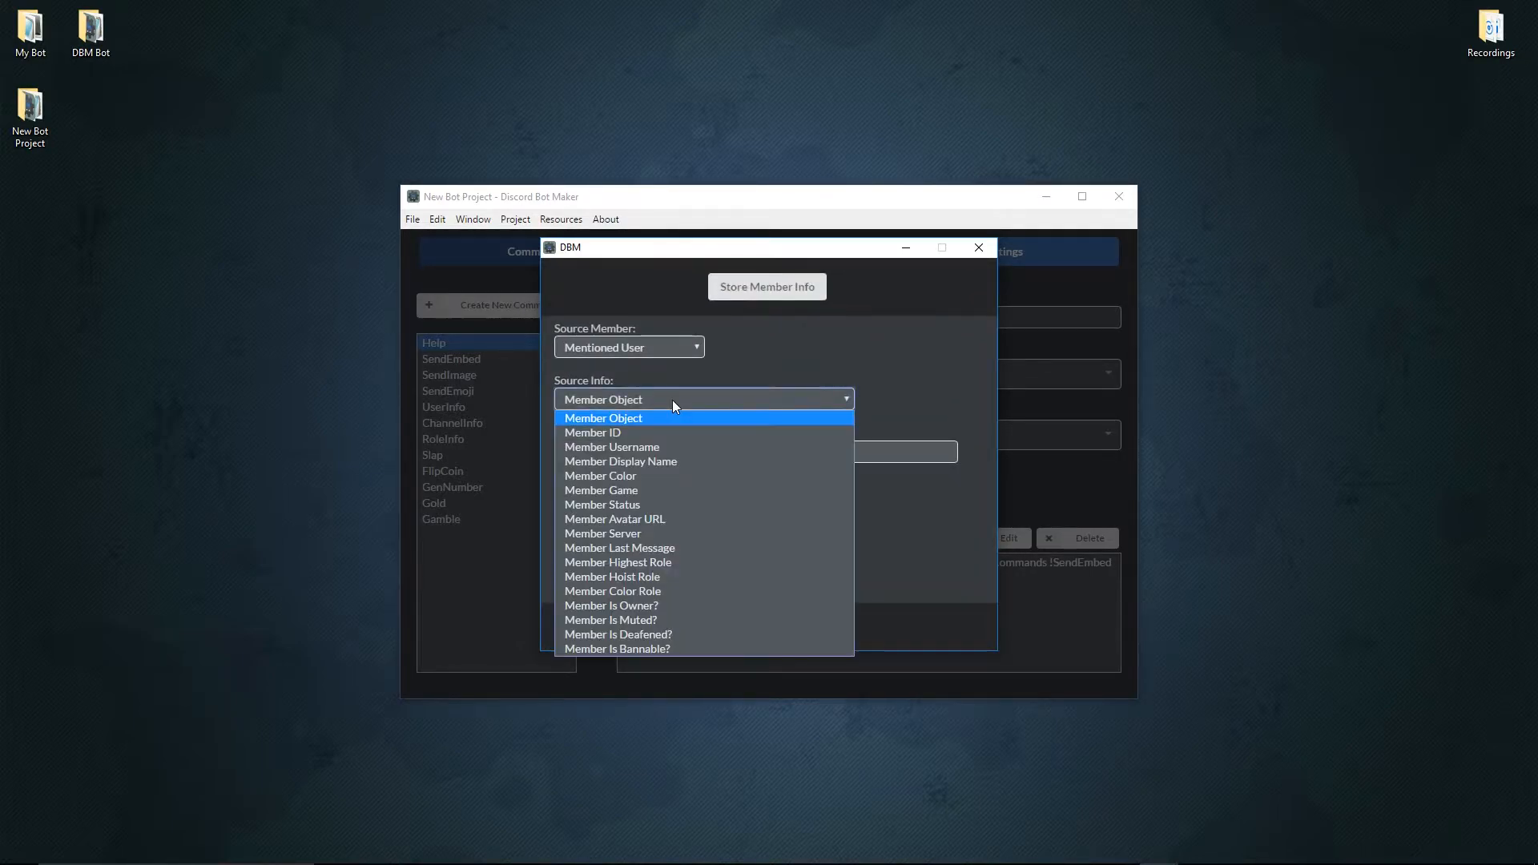
left_click(651, 488)
left_click(663, 400)
left_click(651, 505)
left_click(652, 401)
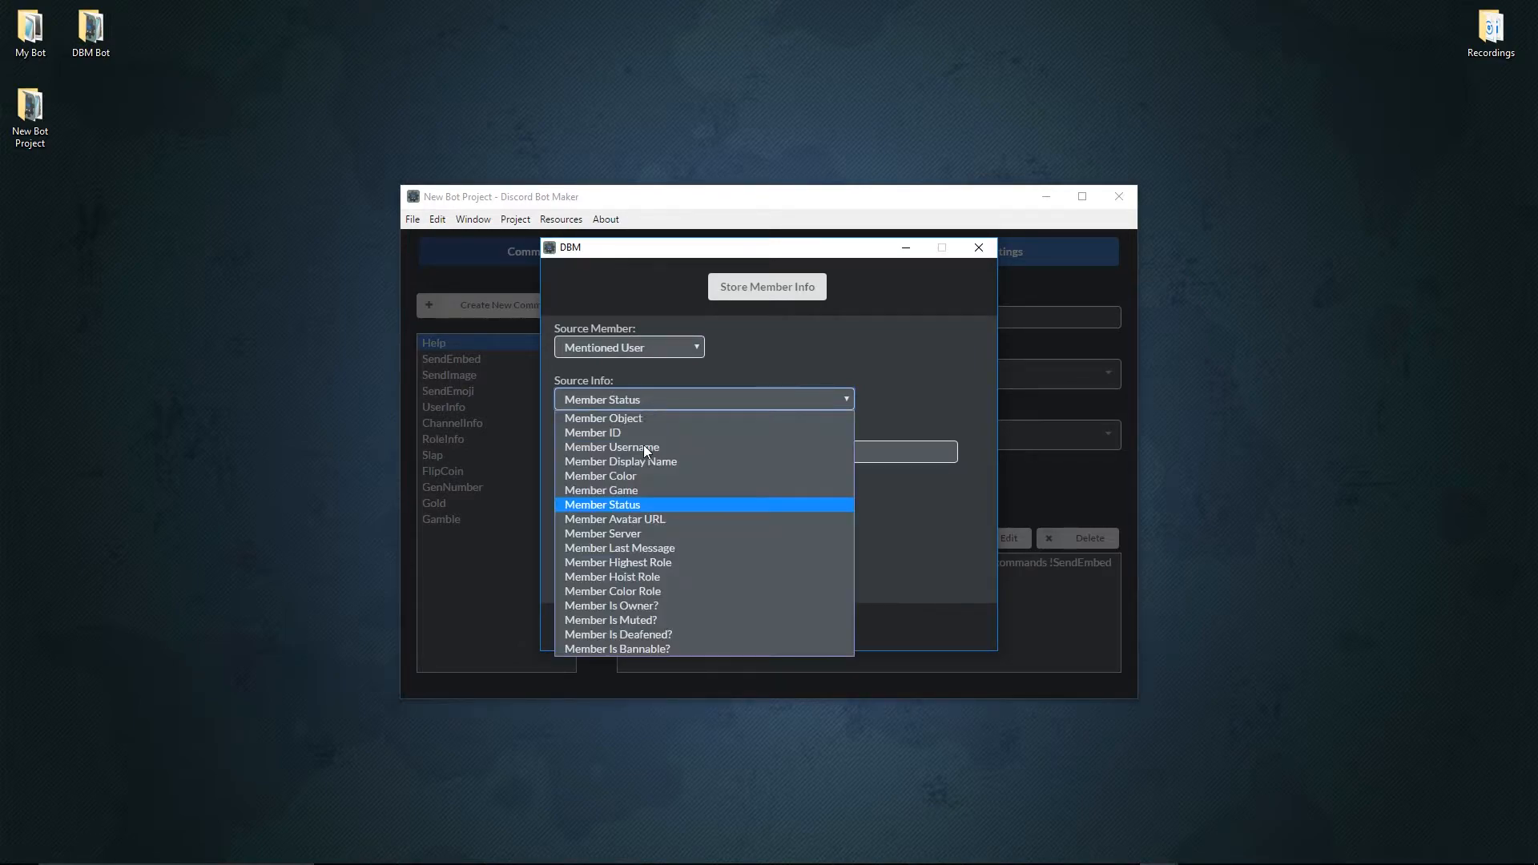
left_click(641, 519)
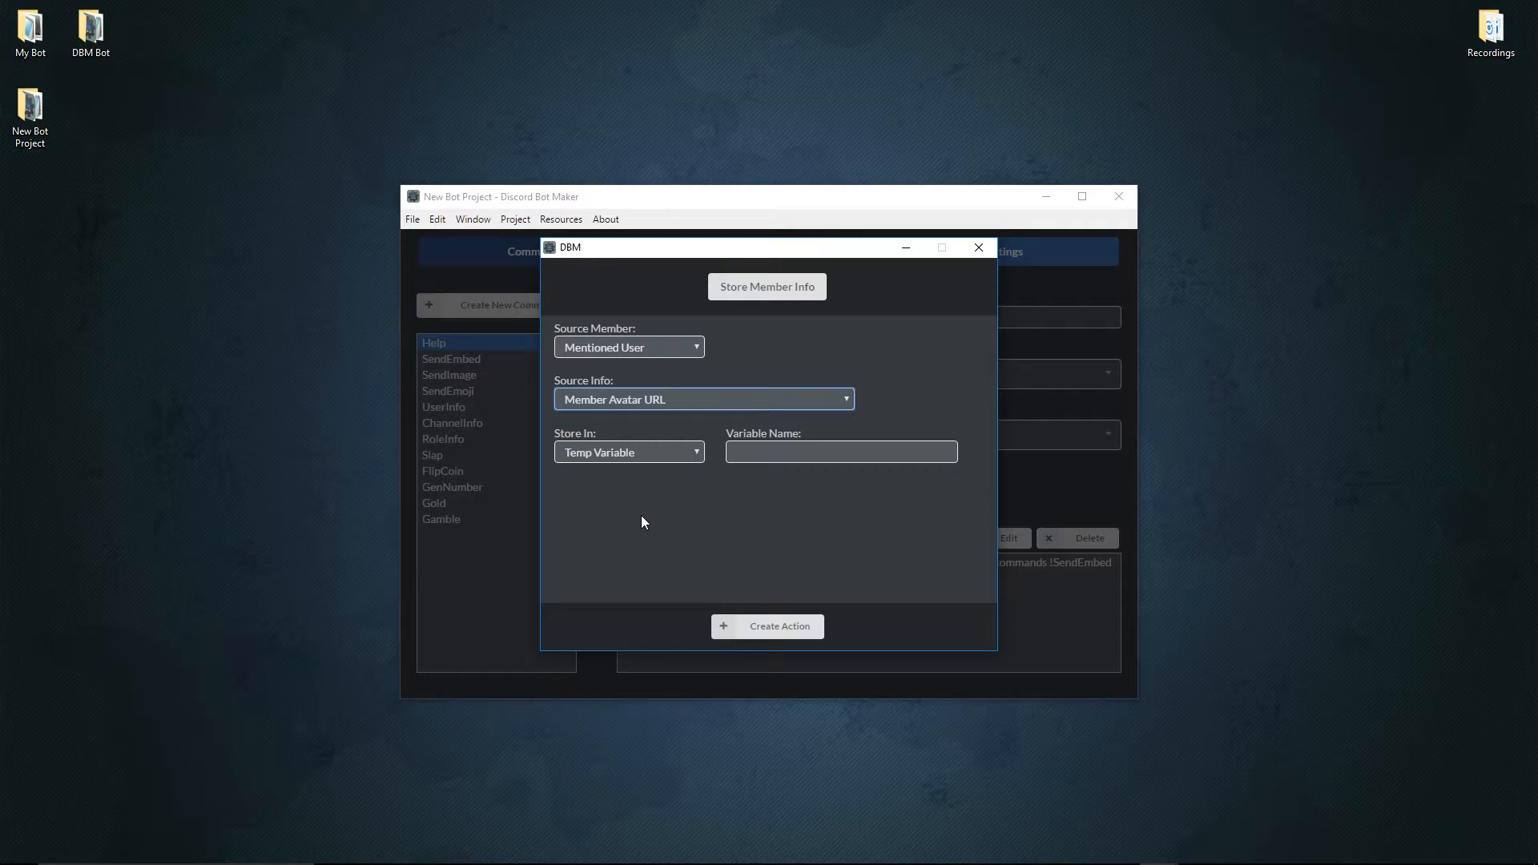
Switch the new action to Store Member Data and examine its default value option.
left_click(767, 293)
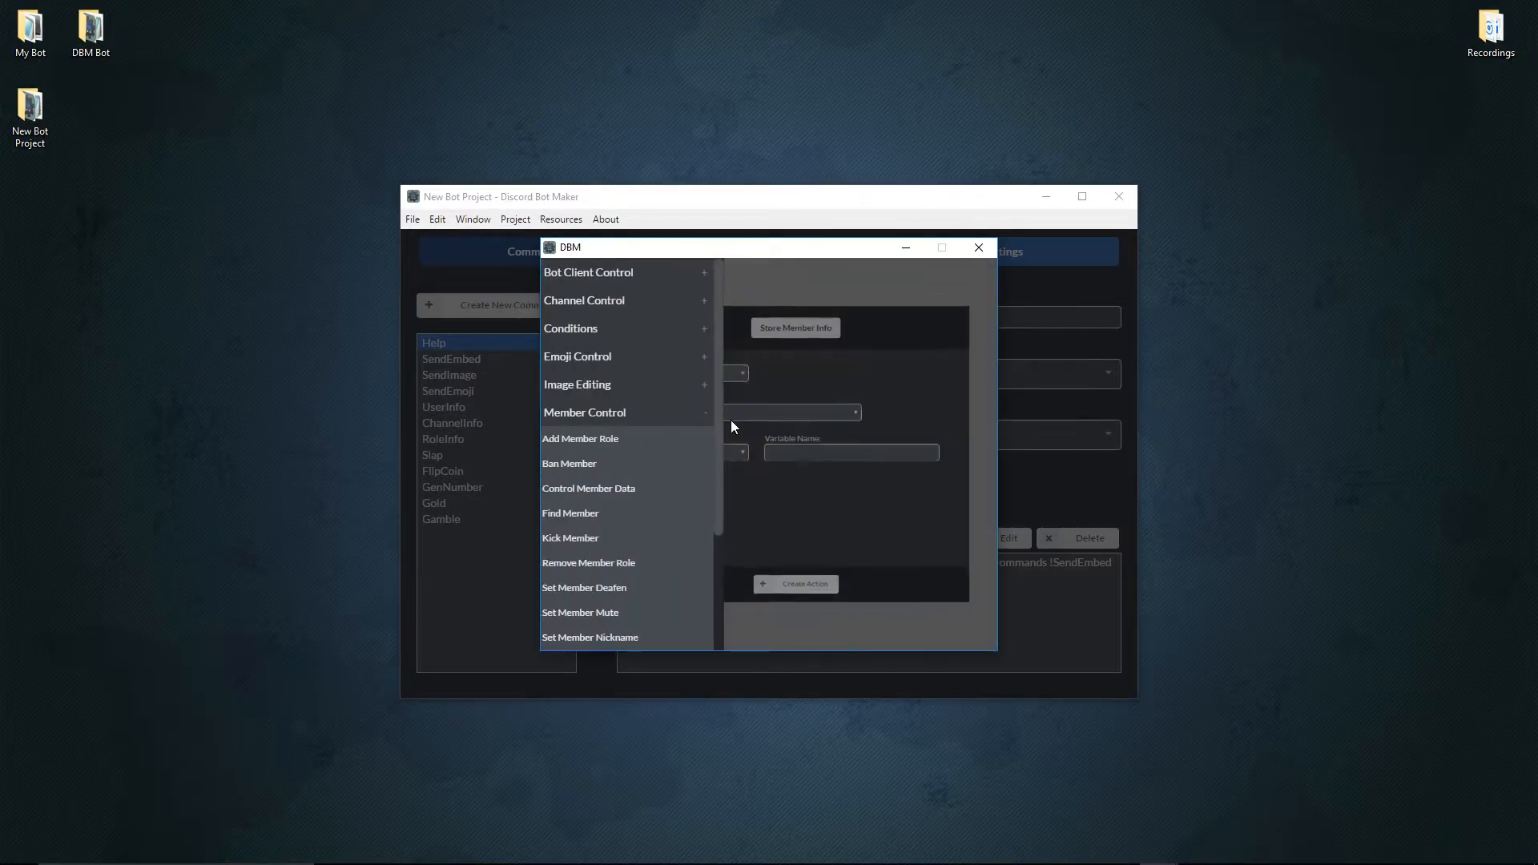
scroll(649, 515, "down", 3)
left_click(626, 513)
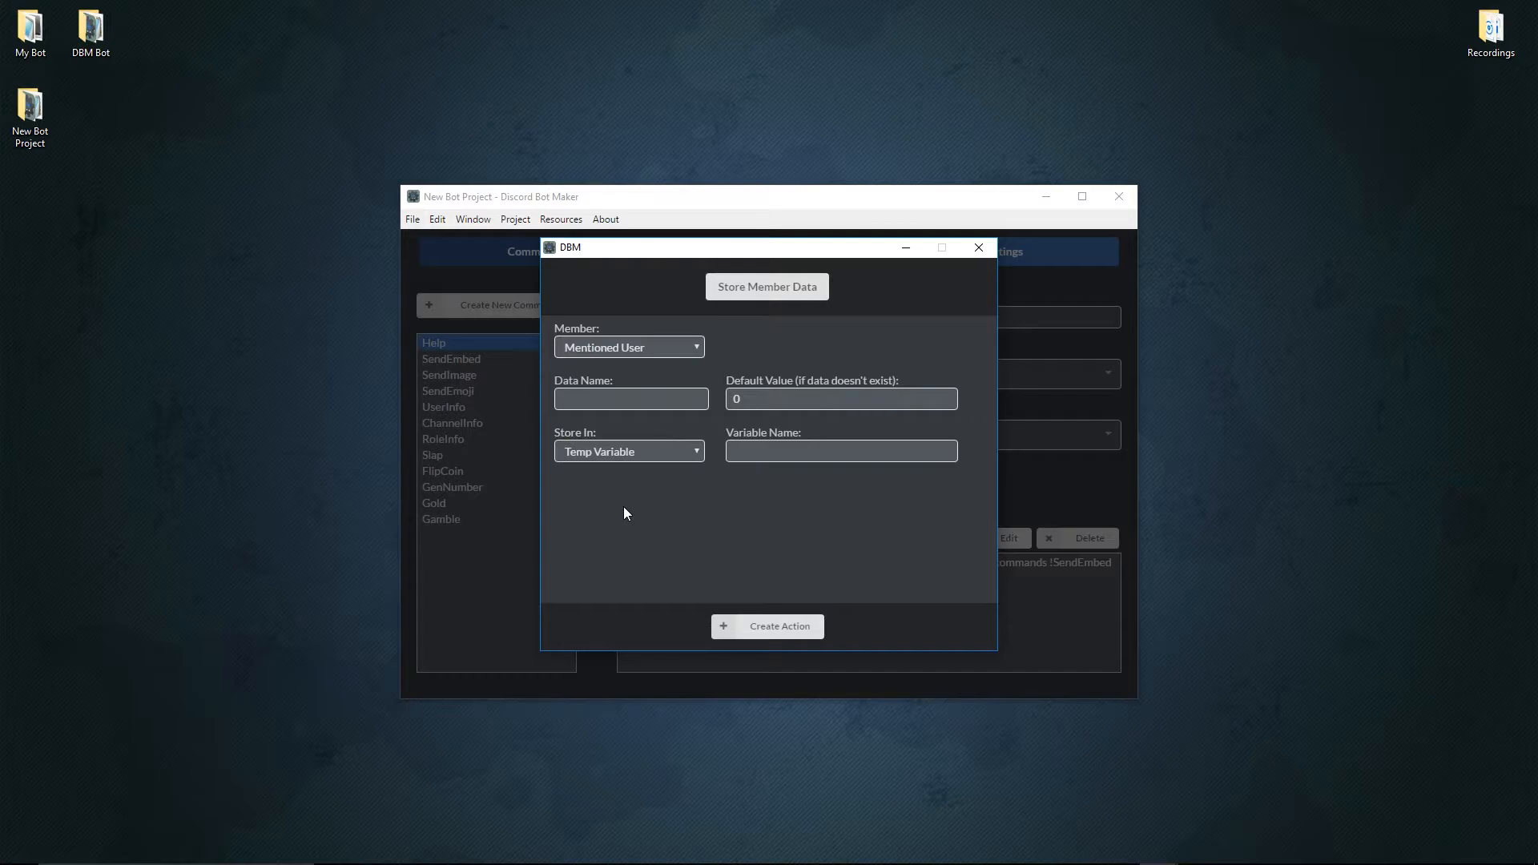
left_click_drag(718, 403, 805, 375)
Examine the Store Server Data action's options under Server Control, and discard the new action.
left_click(782, 291)
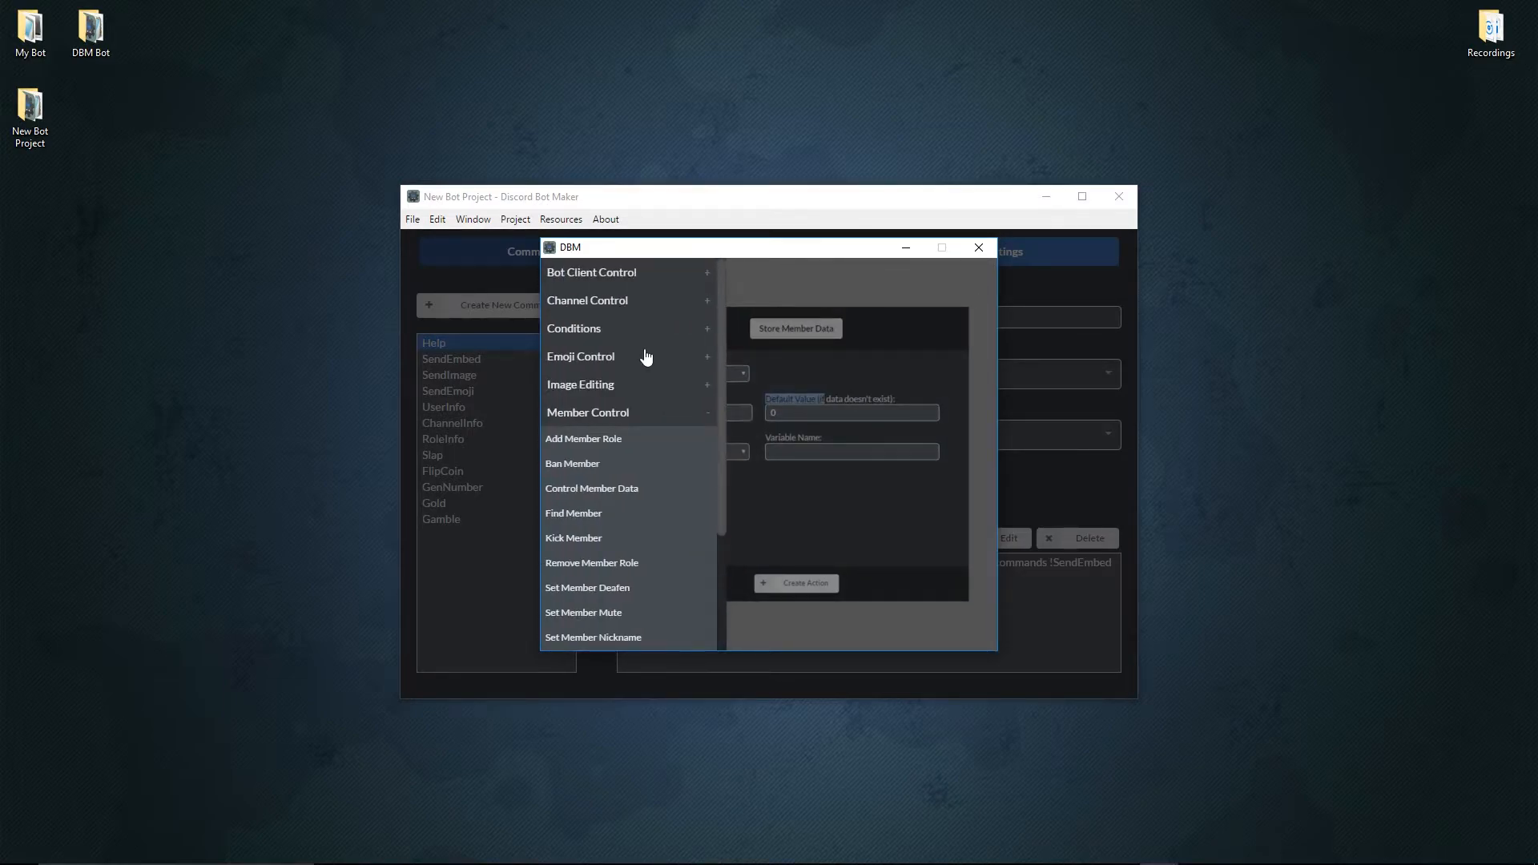
left_click(628, 410)
left_click(625, 529)
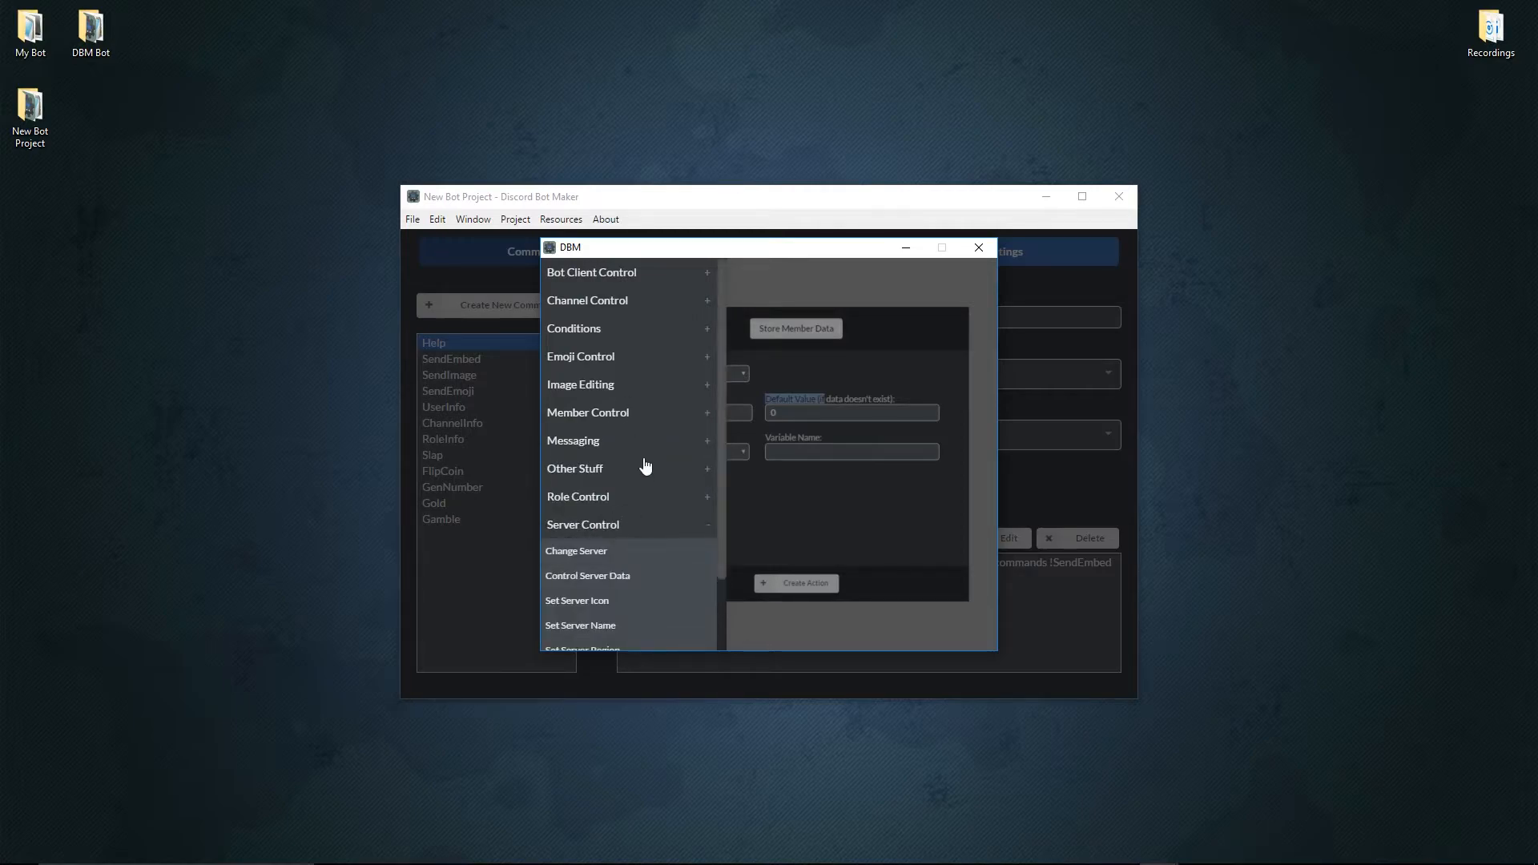
scroll(645, 466, "down", 2)
left_click(639, 638)
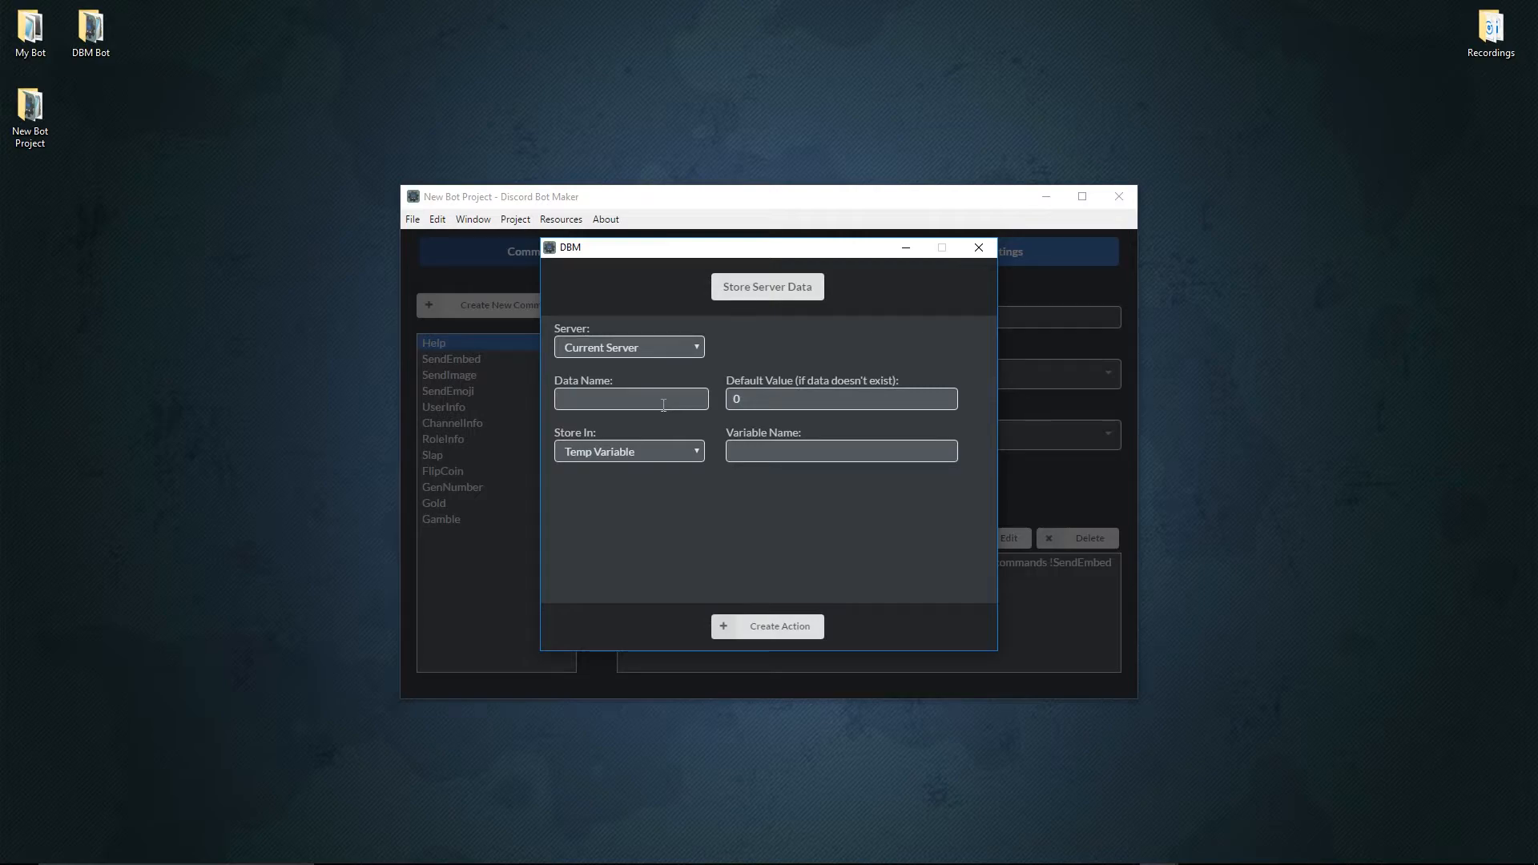
left_click(980, 247)
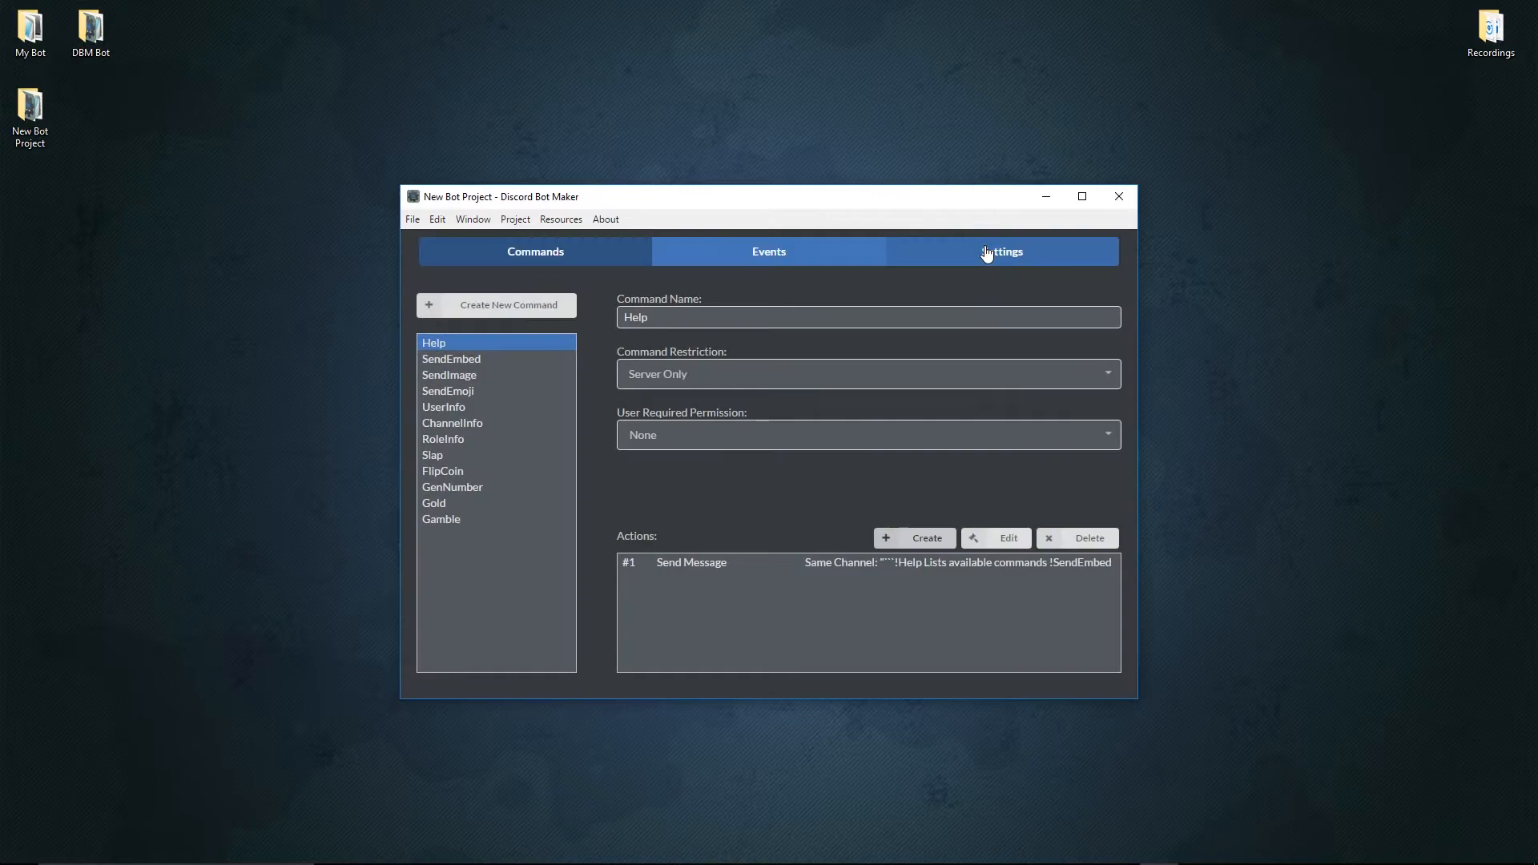
Close the project and save it before closing, after dismissing the save prompt.
left_click(1119, 200)
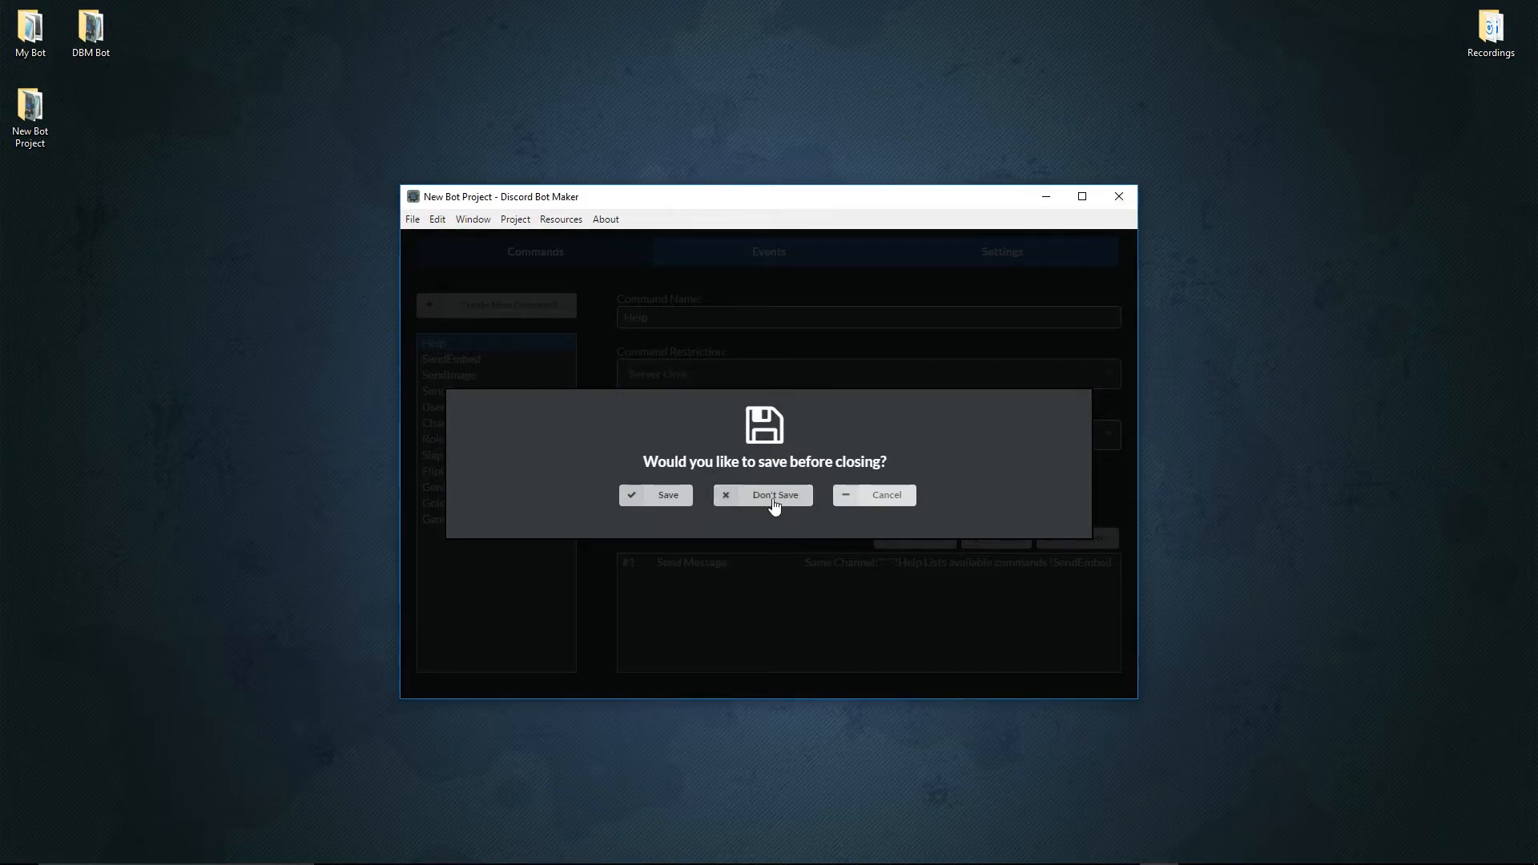
left_click(850, 498)
left_click(1119, 197)
left_click(771, 325)
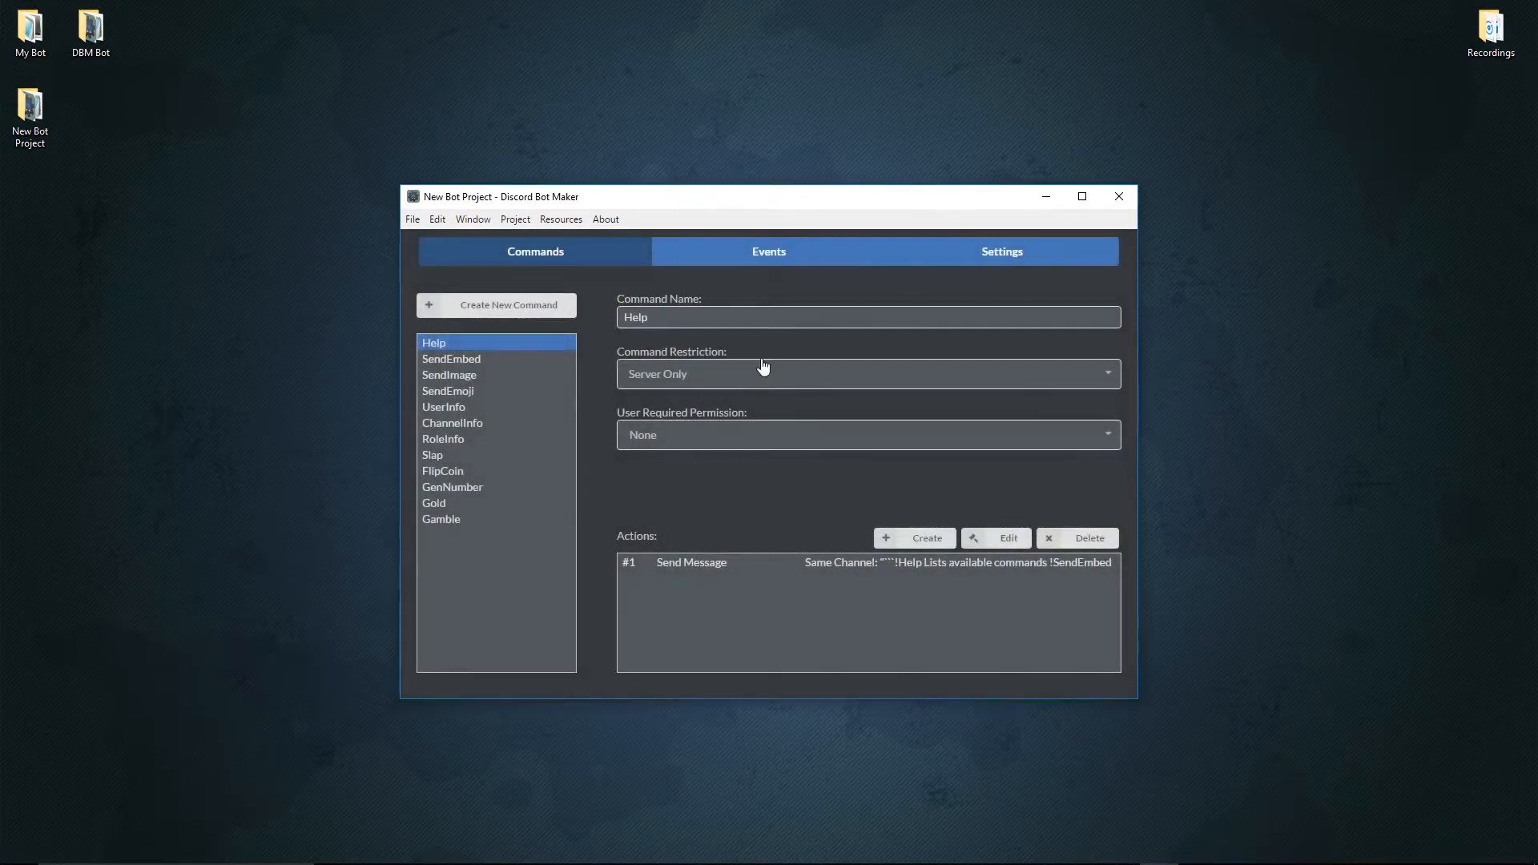
left_click(1118, 203)
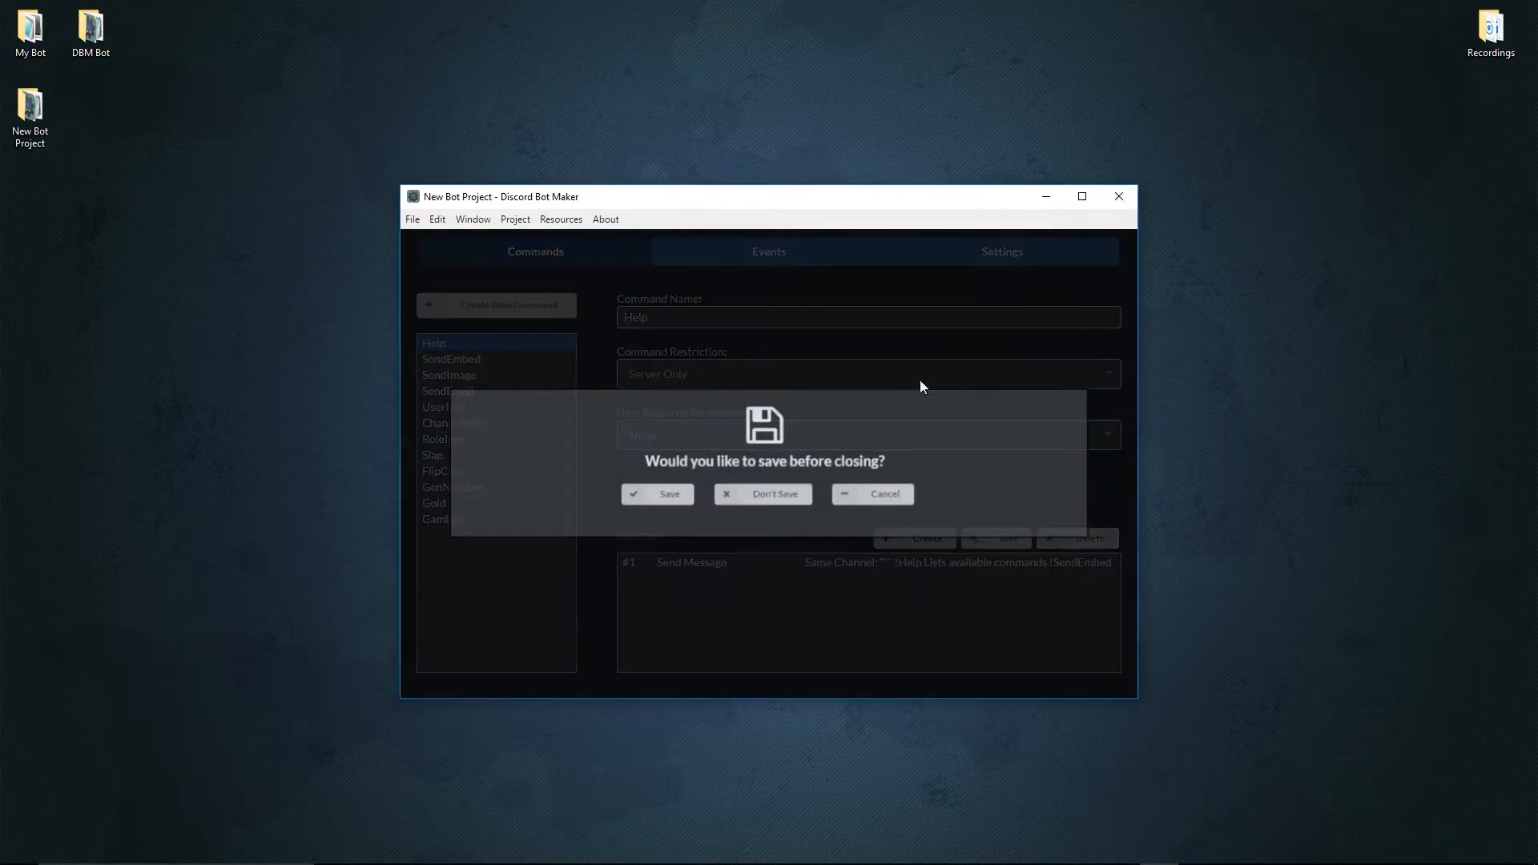
left_click(672, 500)
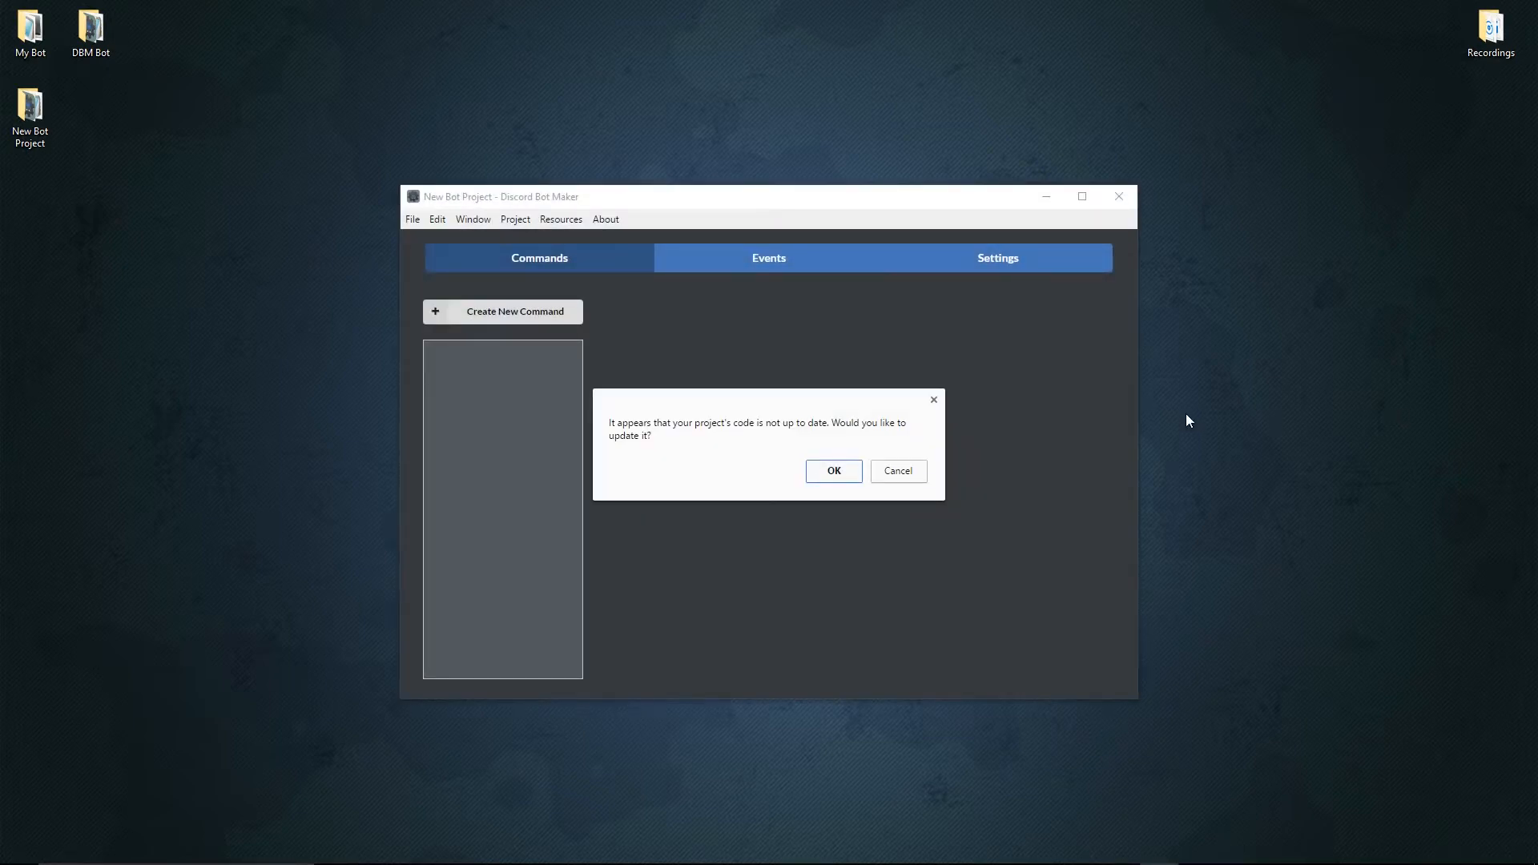
Update the reopened project's outdated code.
left_click(825, 478)
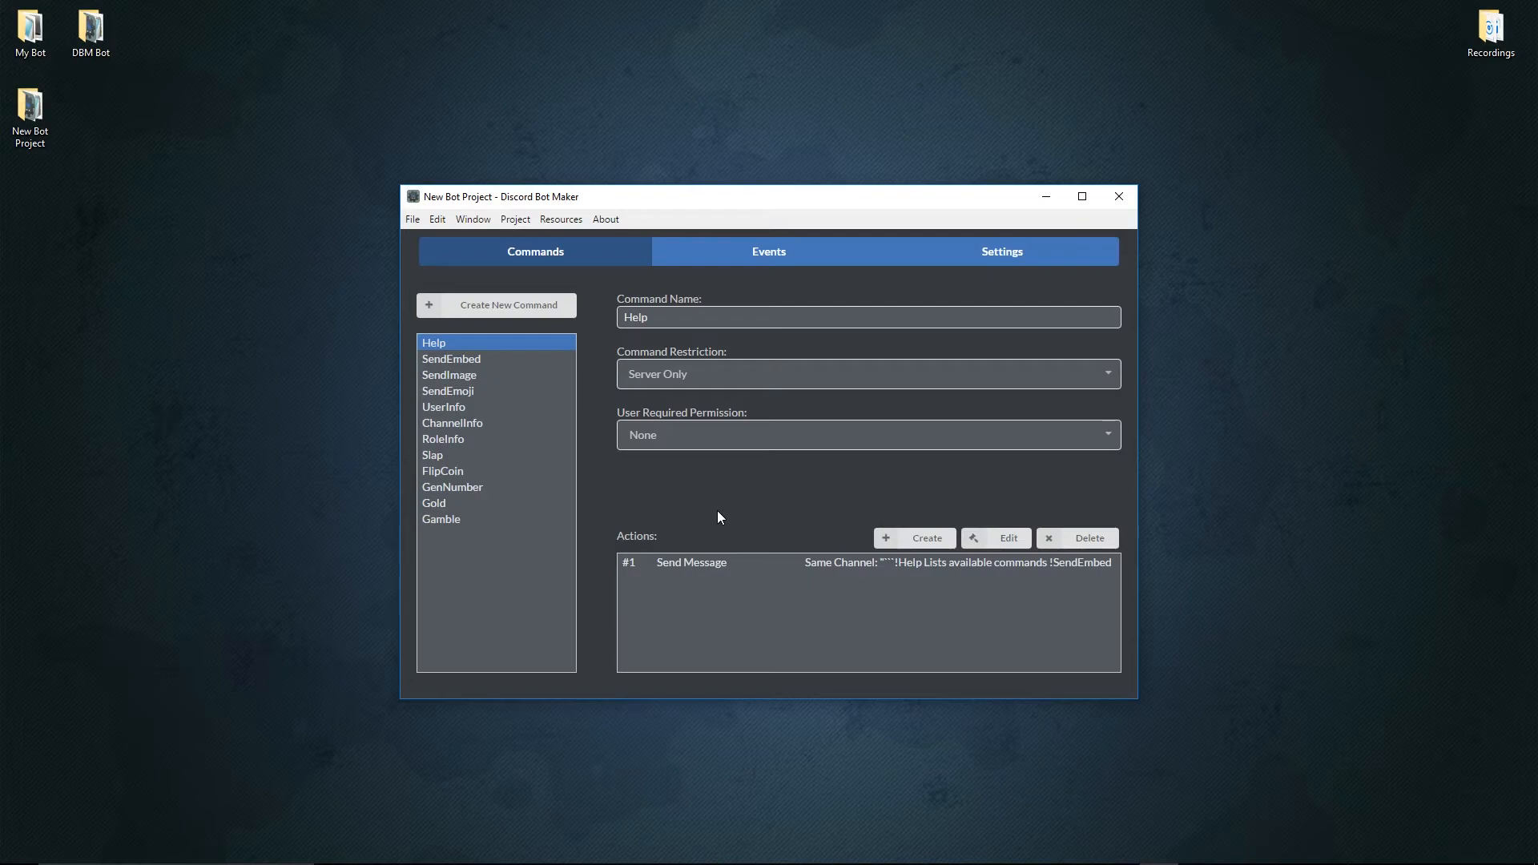
Try inserting a temp variable and ${member} into the message of a new Send Message action for SendEmbed, and discard the action.
left_click(483, 358)
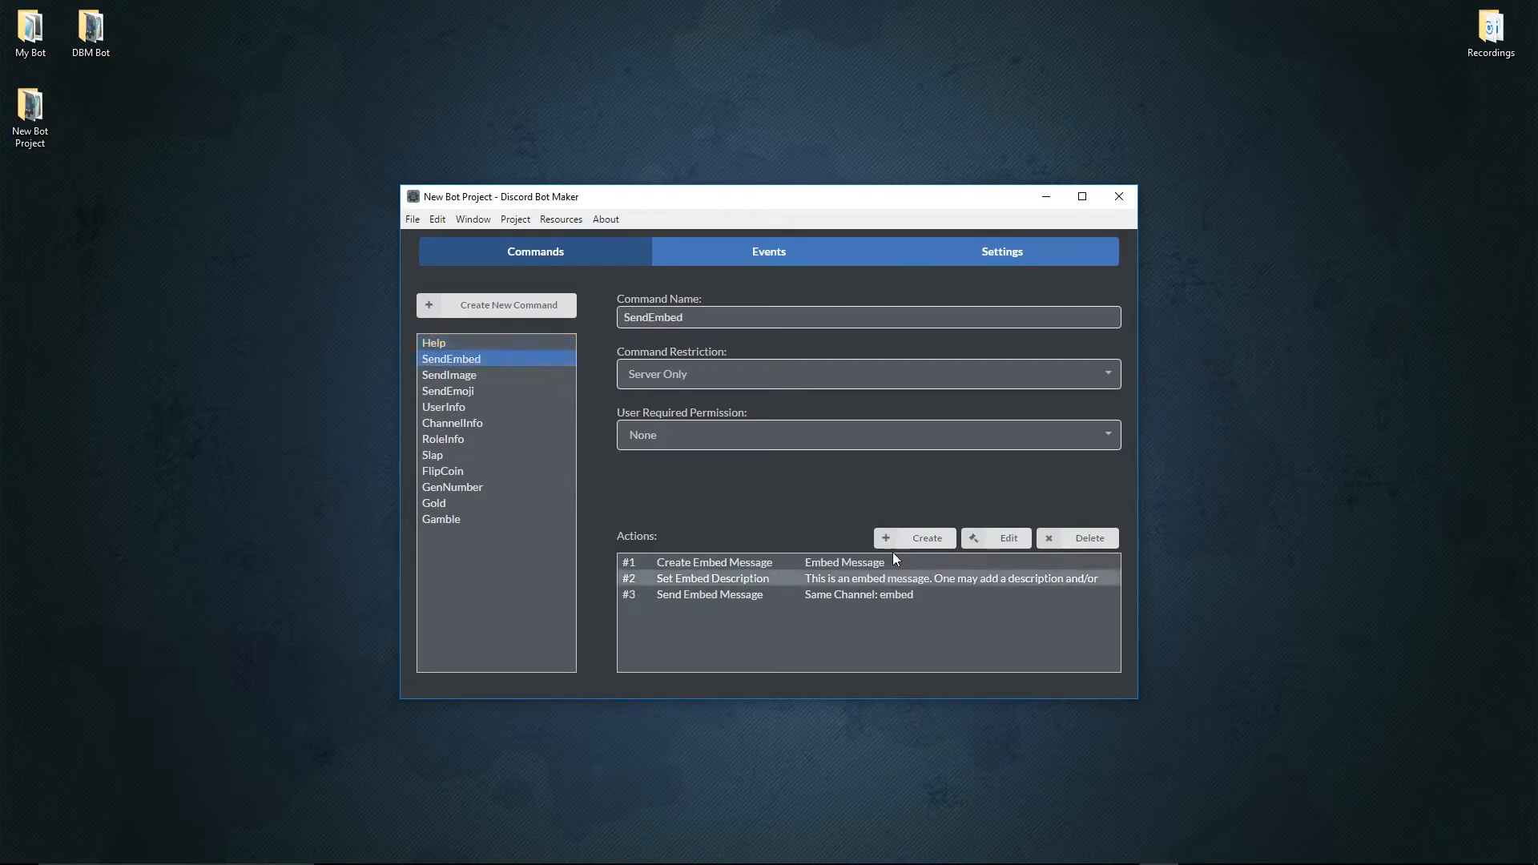
left_click(898, 538)
right_click(608, 396)
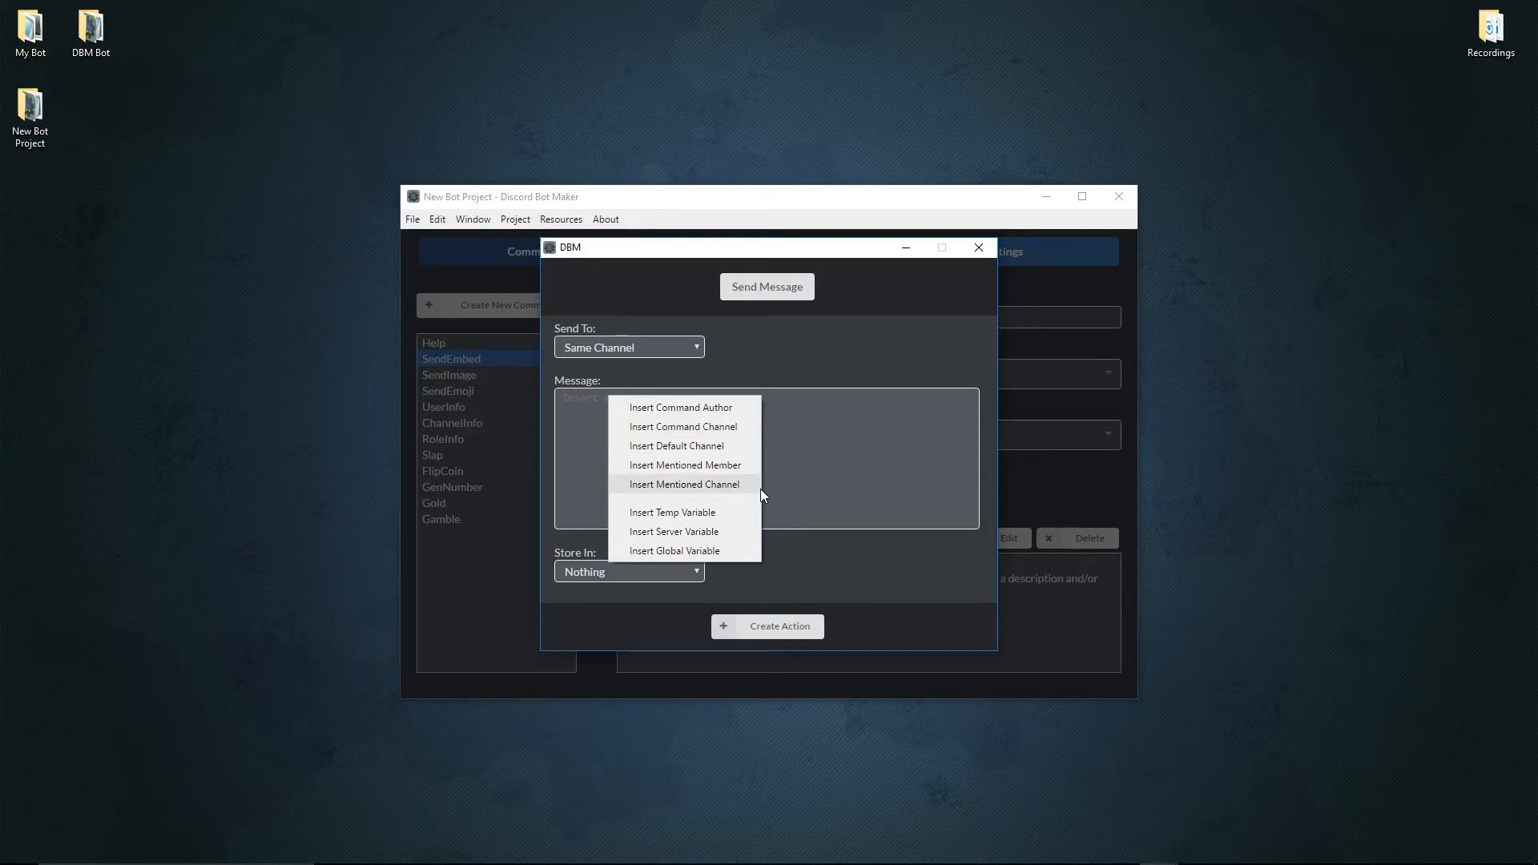
left_click(699, 510)
key("ctrl+a")
key("BackSpace")
right_click(647, 416)
left_click(648, 415)
key("ctrl+a")
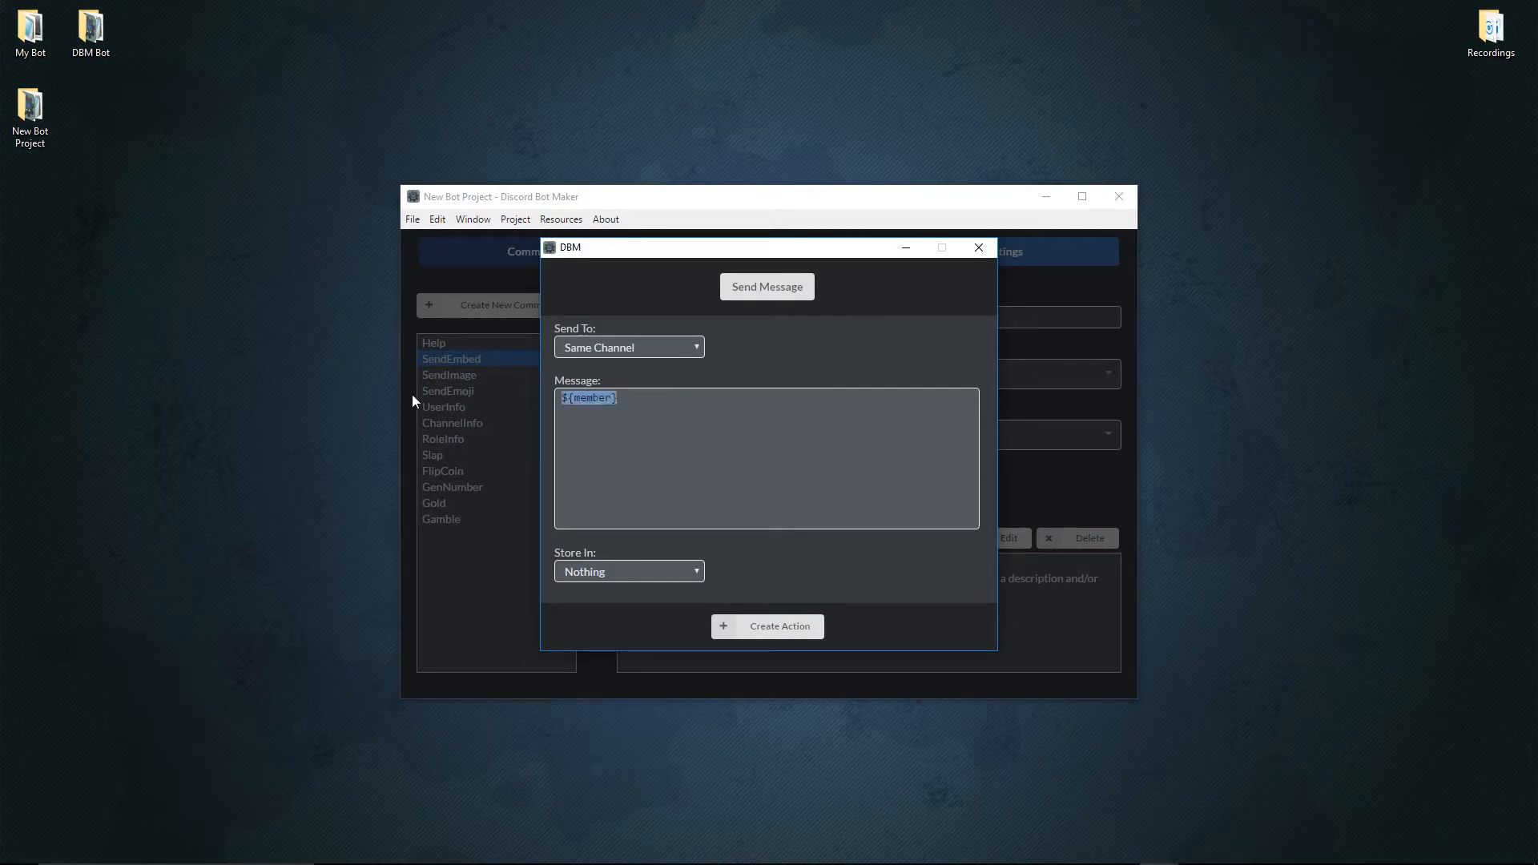
key("BackSpace")
left_click(979, 248)
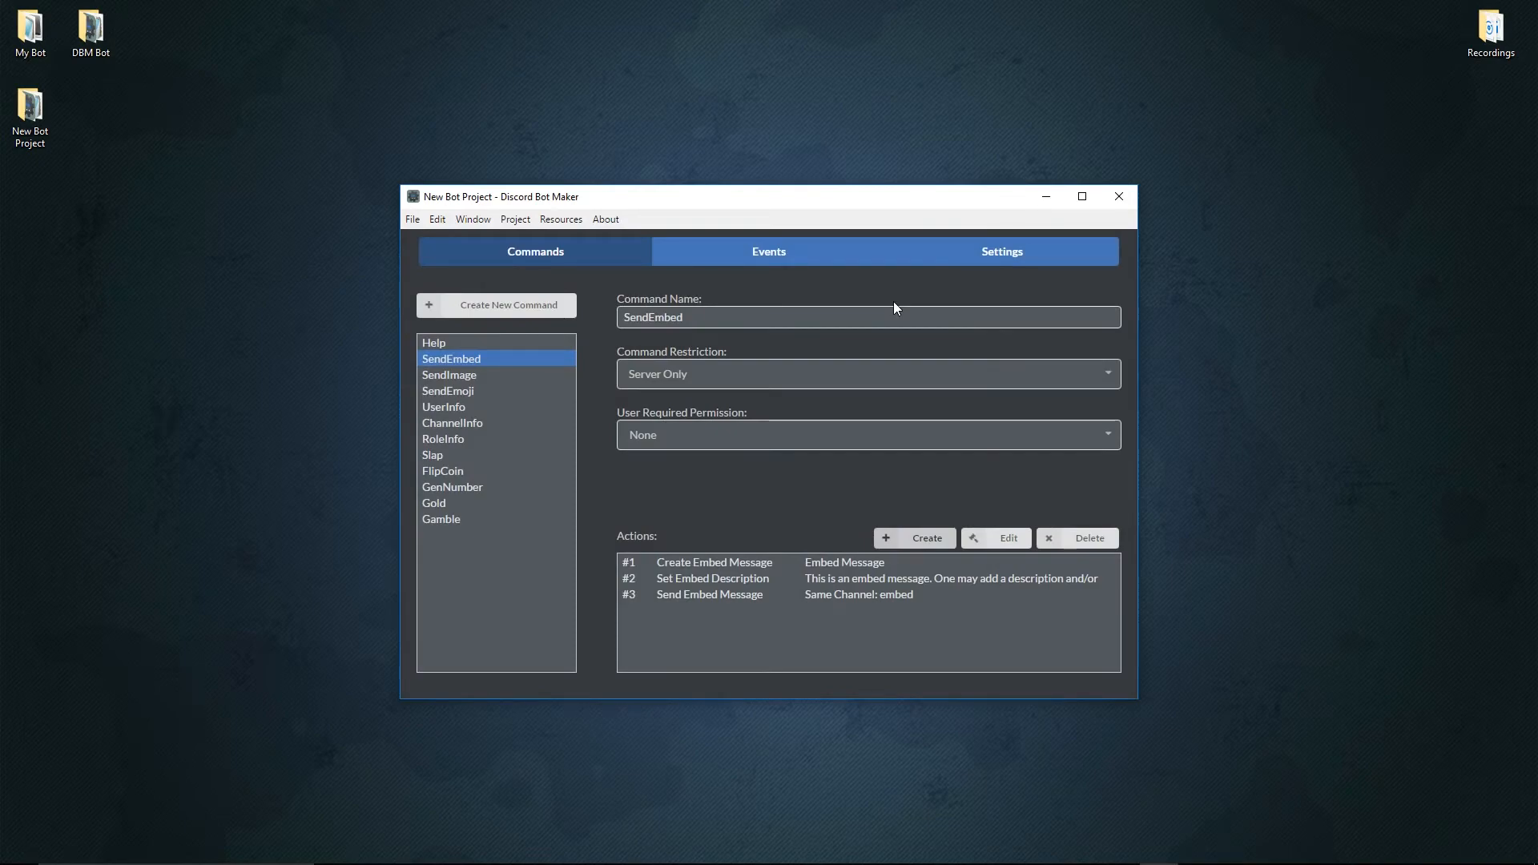
Copy all of the SendEmbed command's raw data, and close the data window without saving.
right_click(471, 364)
left_click(525, 445)
left_click_drag(759, 495, 503, 314)
key("ctrl+c")
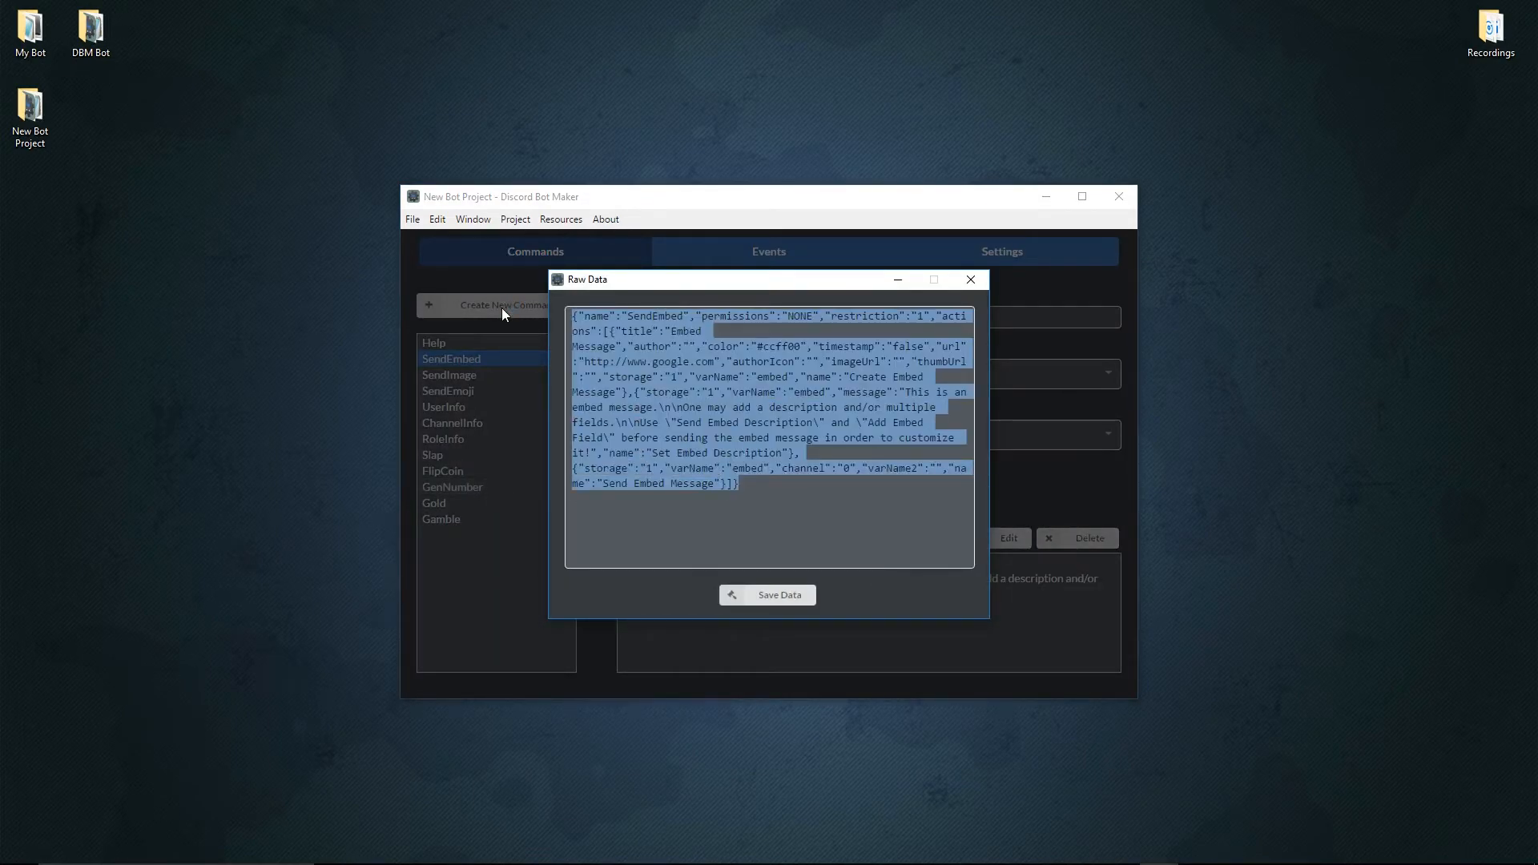
right_click(612, 372)
left_click(673, 449)
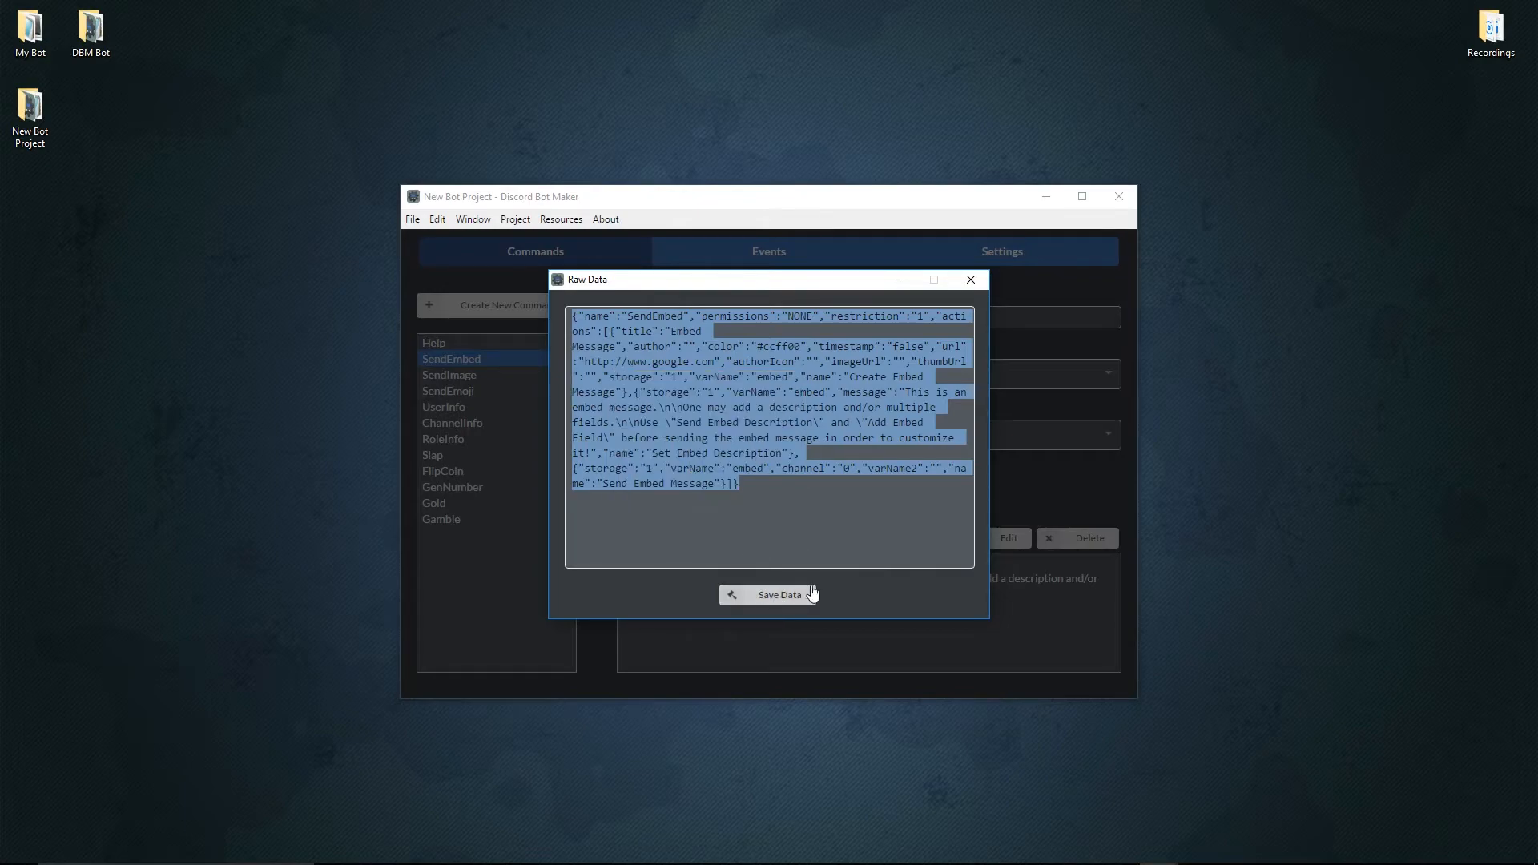
left_click(972, 281)
Create a new command, replace its raw data with the copied SendEmbed data, and save it.
left_click(497, 305)
right_click(446, 535)
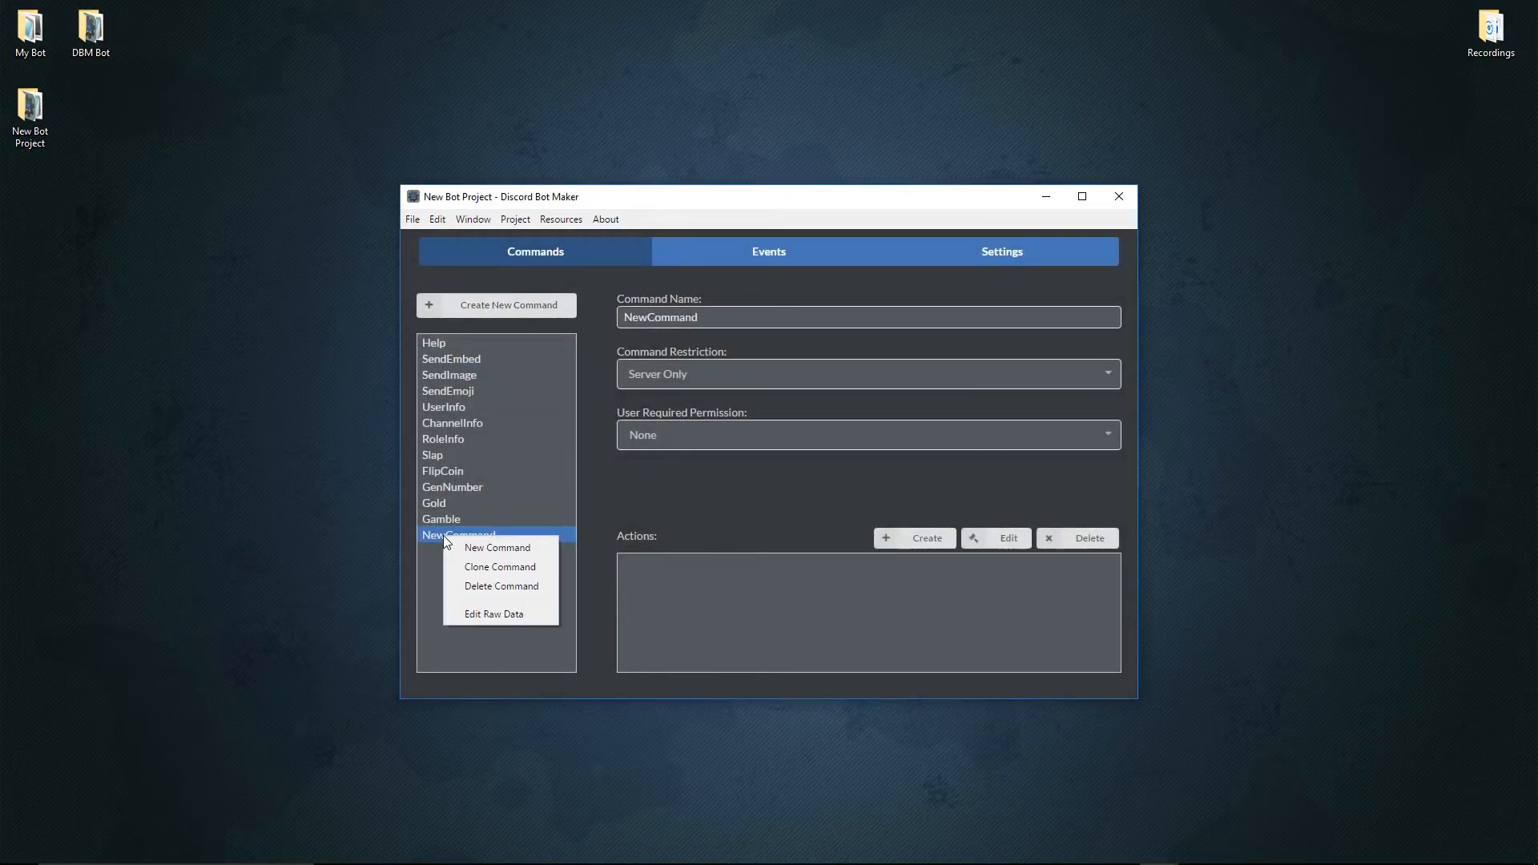
left_click(488, 621)
right_click(473, 535)
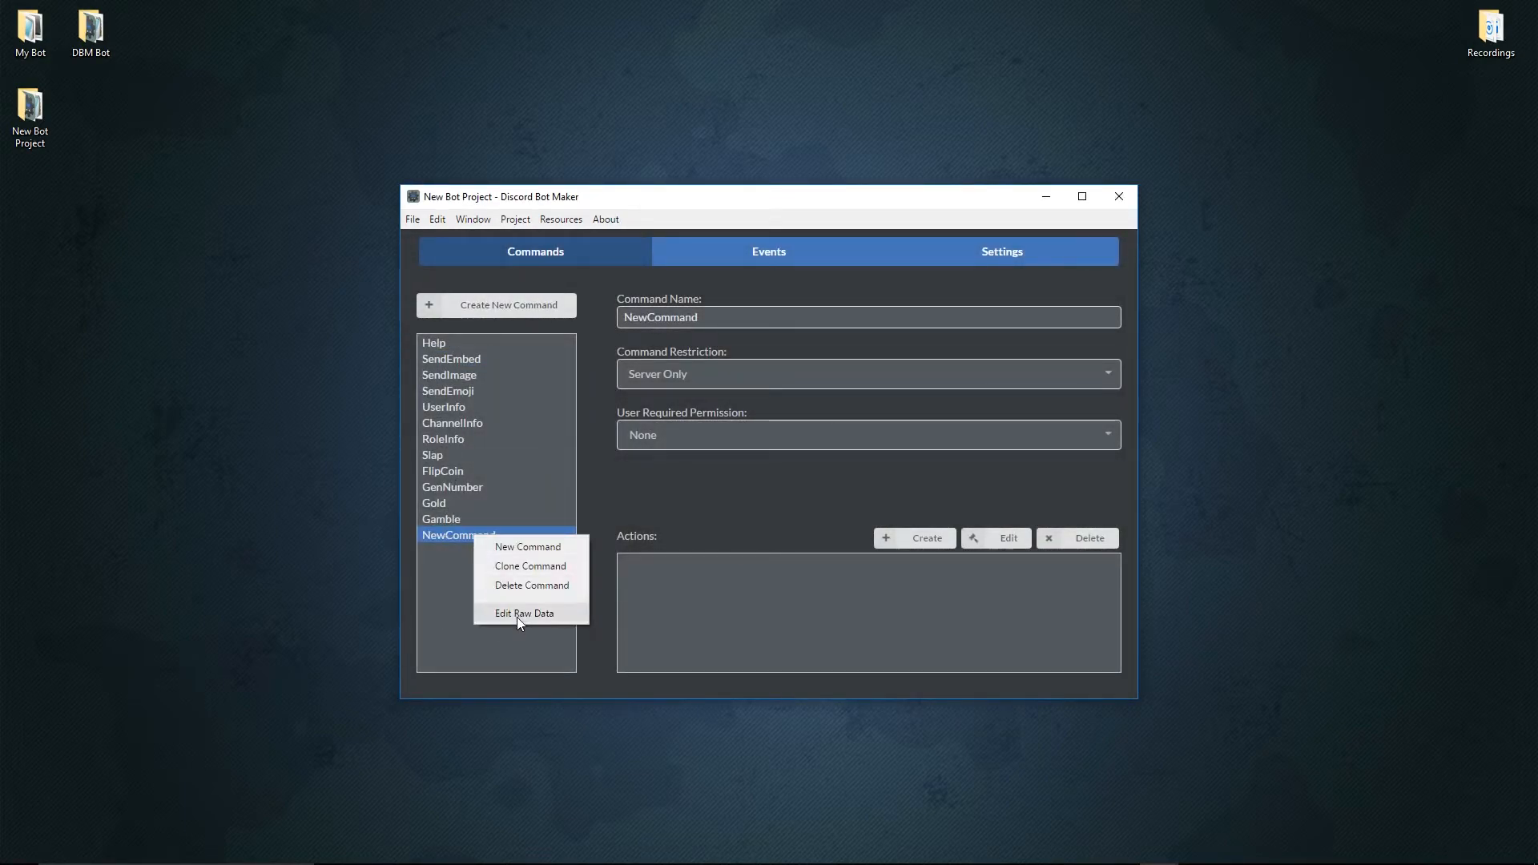
left_click(517, 614)
key("ctrl+a")
key("ctrl+v")
left_click(789, 599)
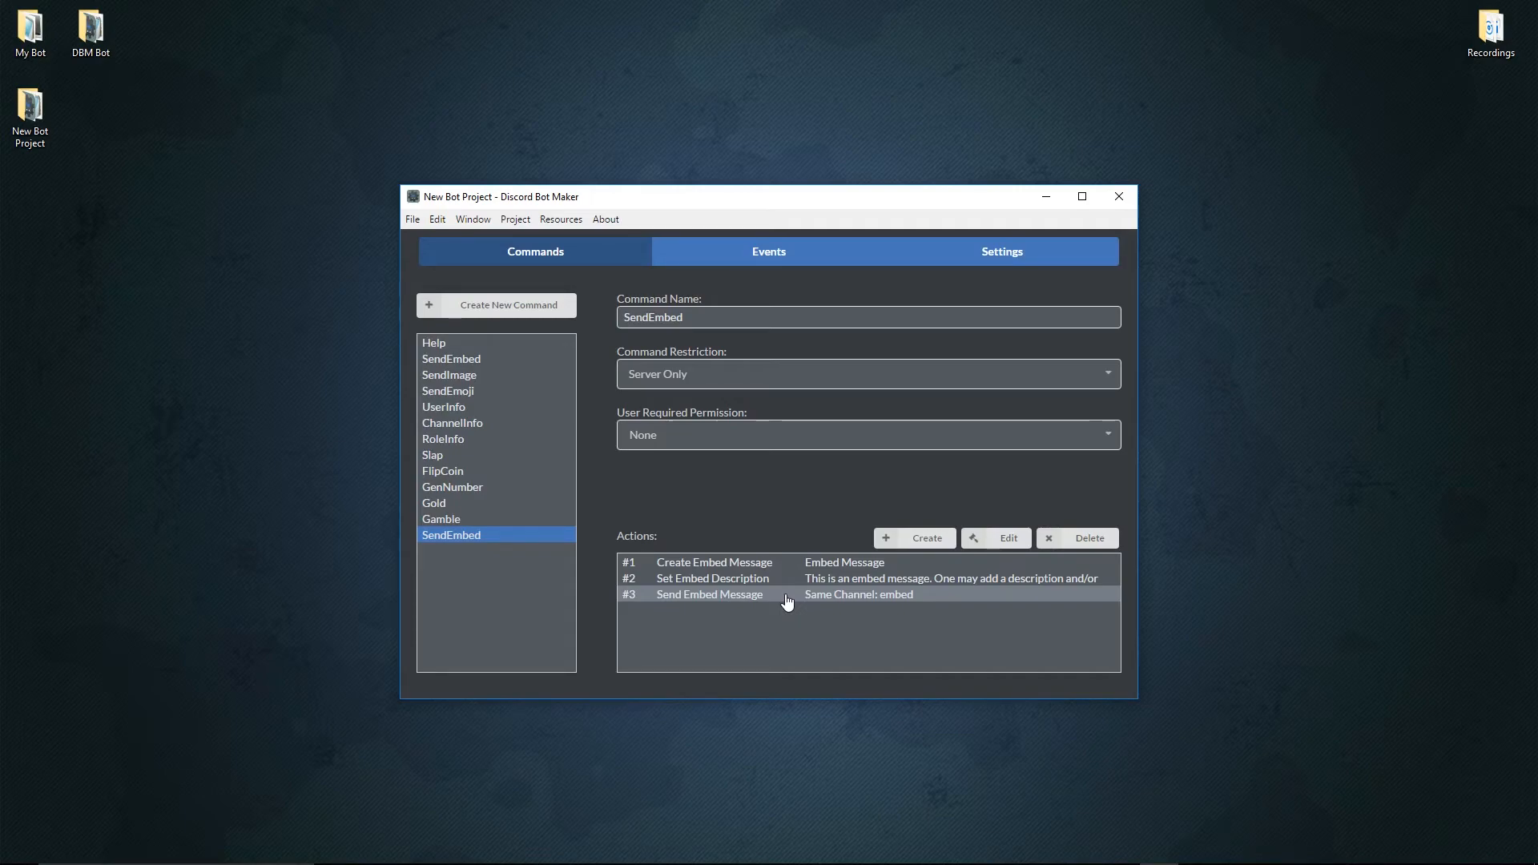
Delete the duplicate SendEmbed command at the end of the command list.
right_click(500, 539)
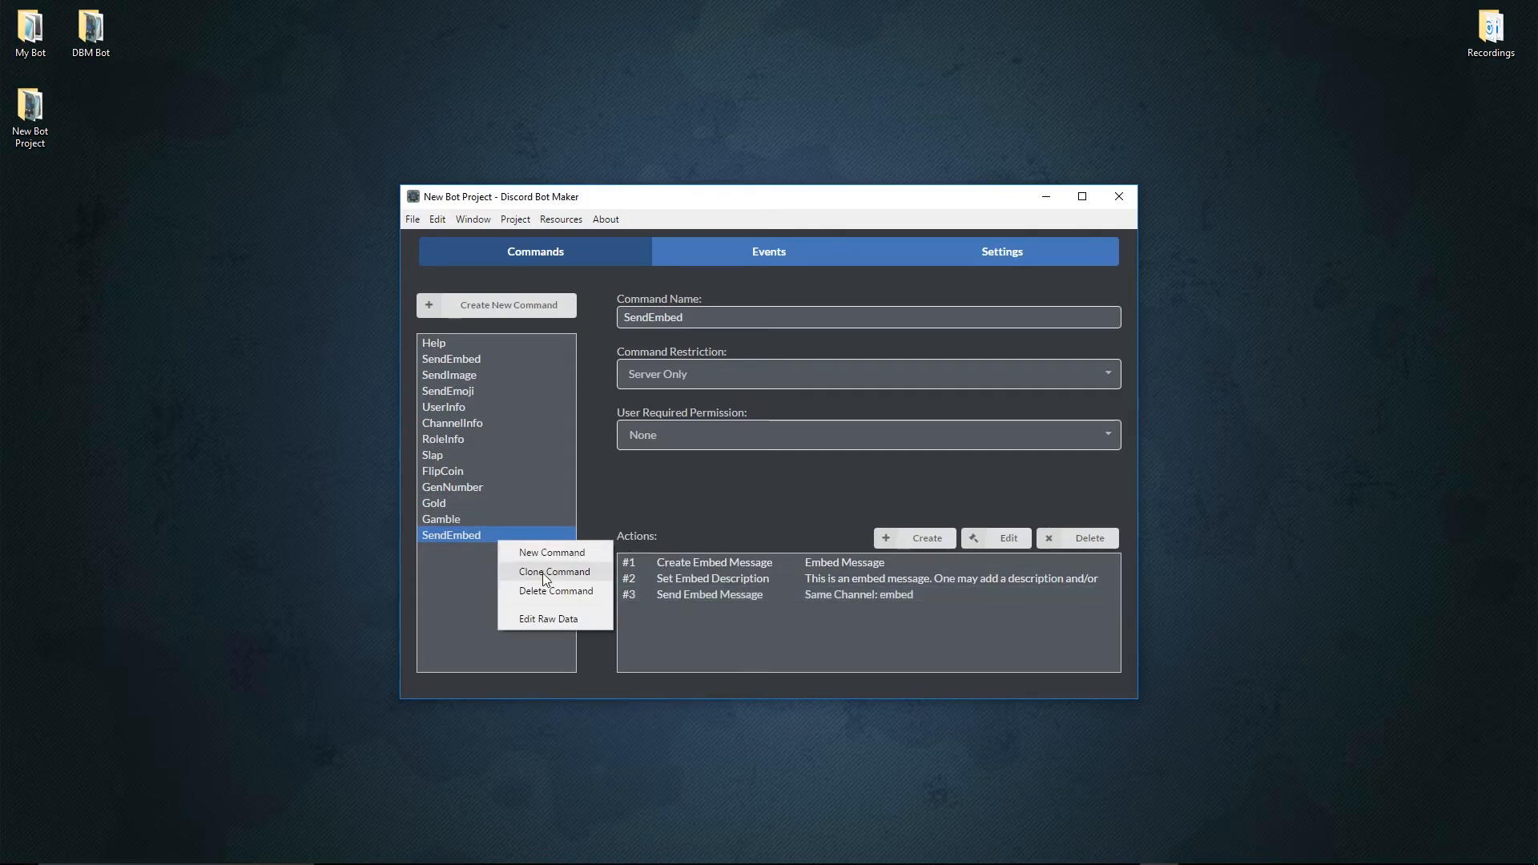
left_click(542, 591)
left_click(829, 460)
Examine the command descriptions in the Help command's Send Message action, and close it without changes.
left_click(489, 345)
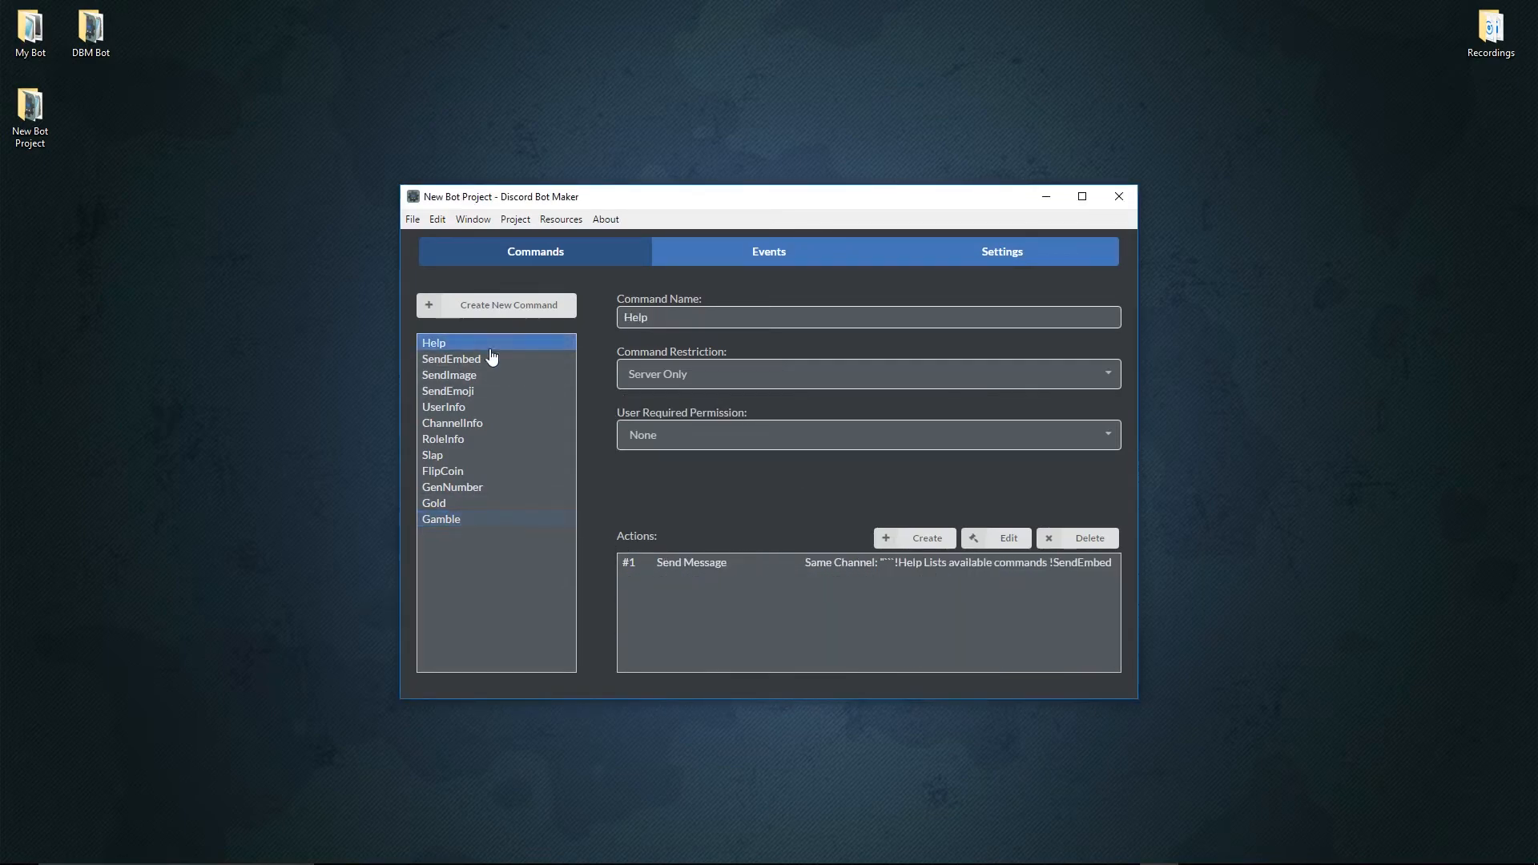
double_click(688, 565)
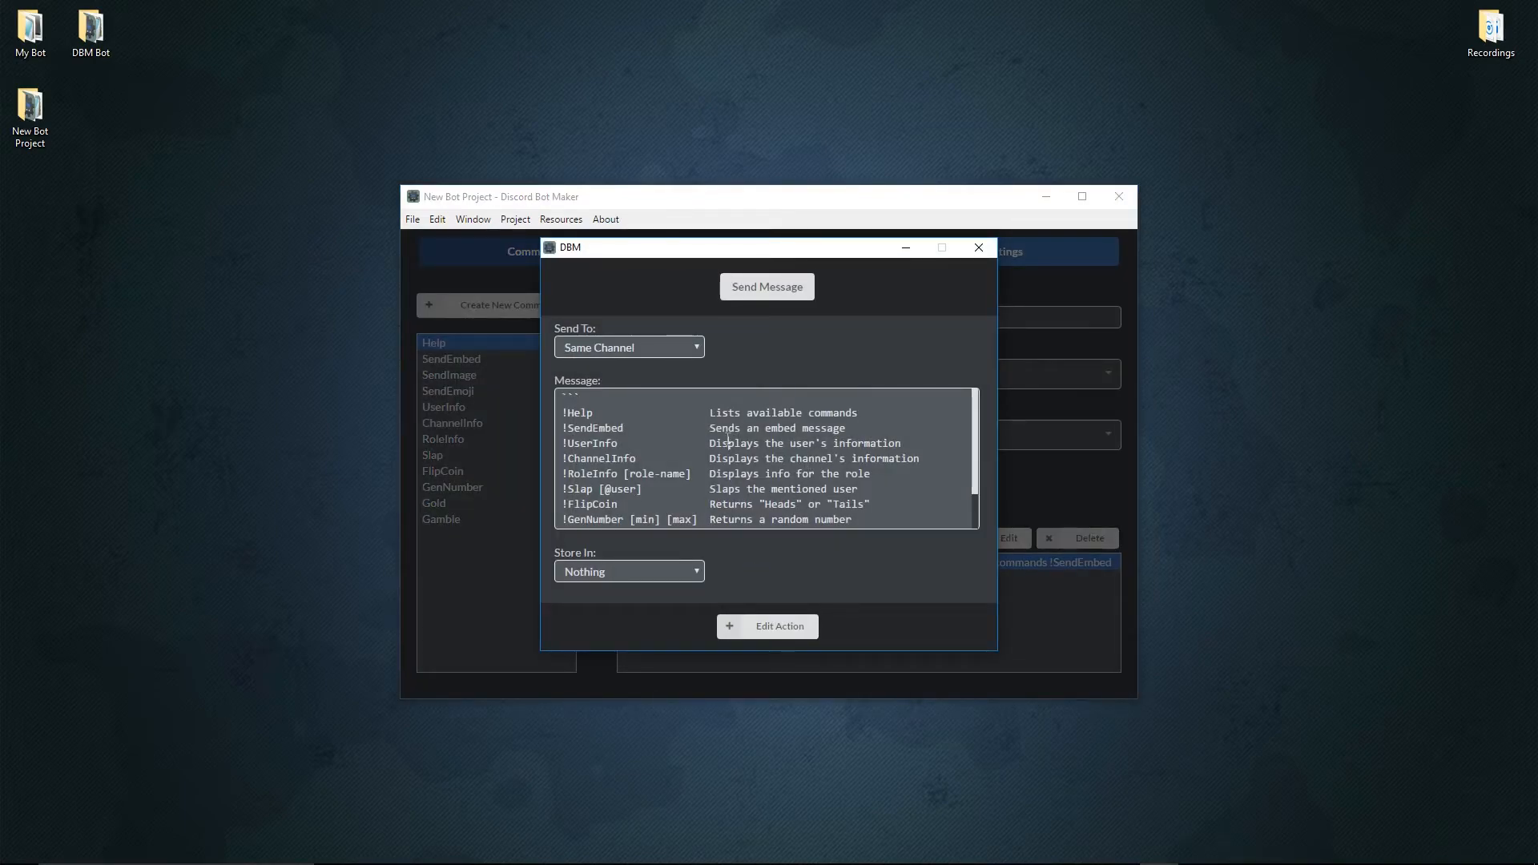
scroll(733, 456, "down", 3)
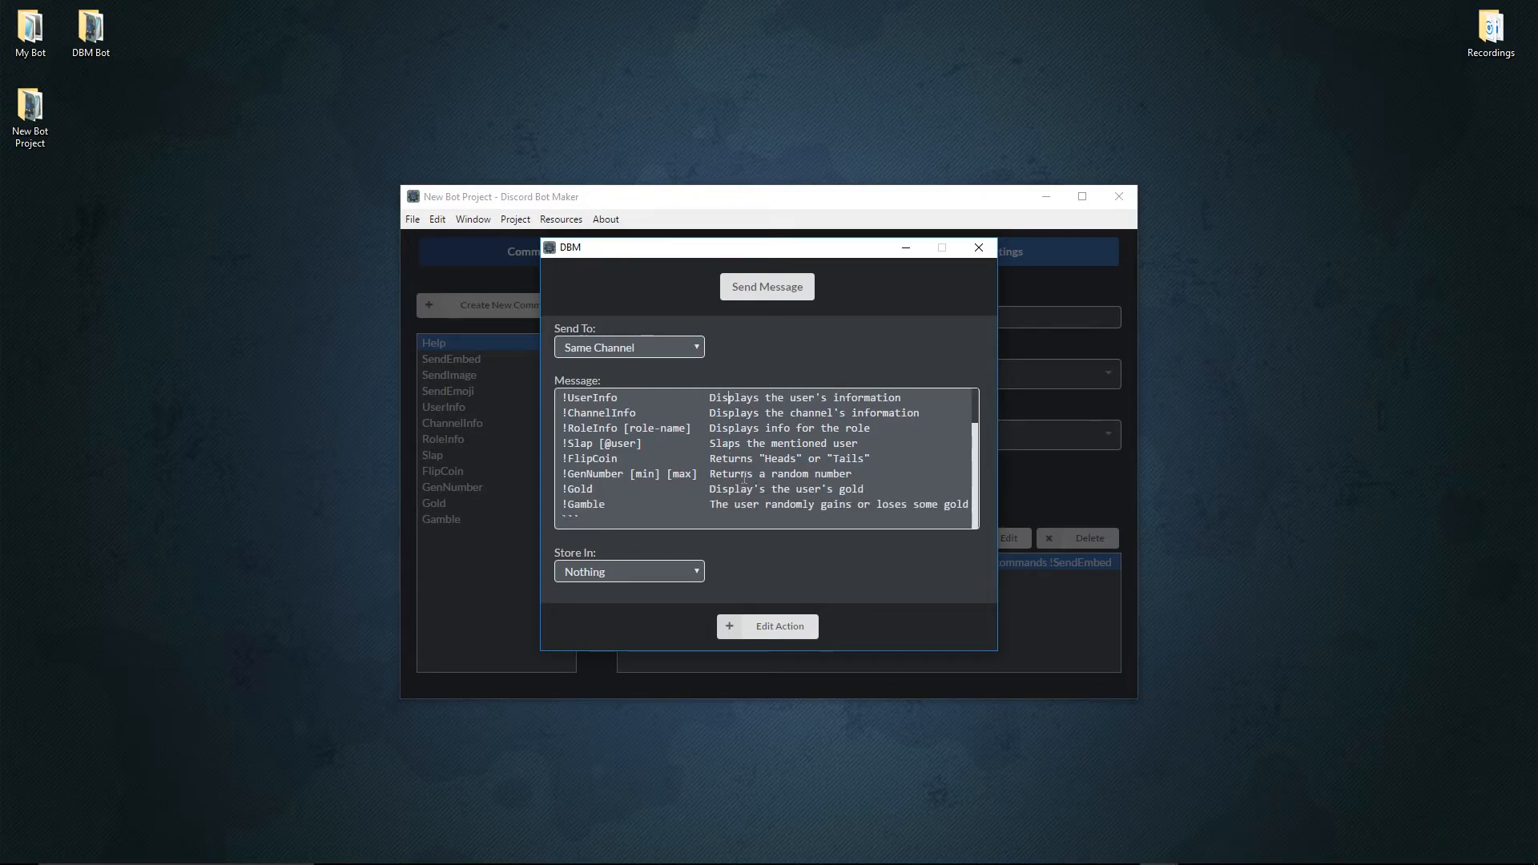
scroll(745, 479, "up", 3)
left_click_drag(705, 412, 724, 473)
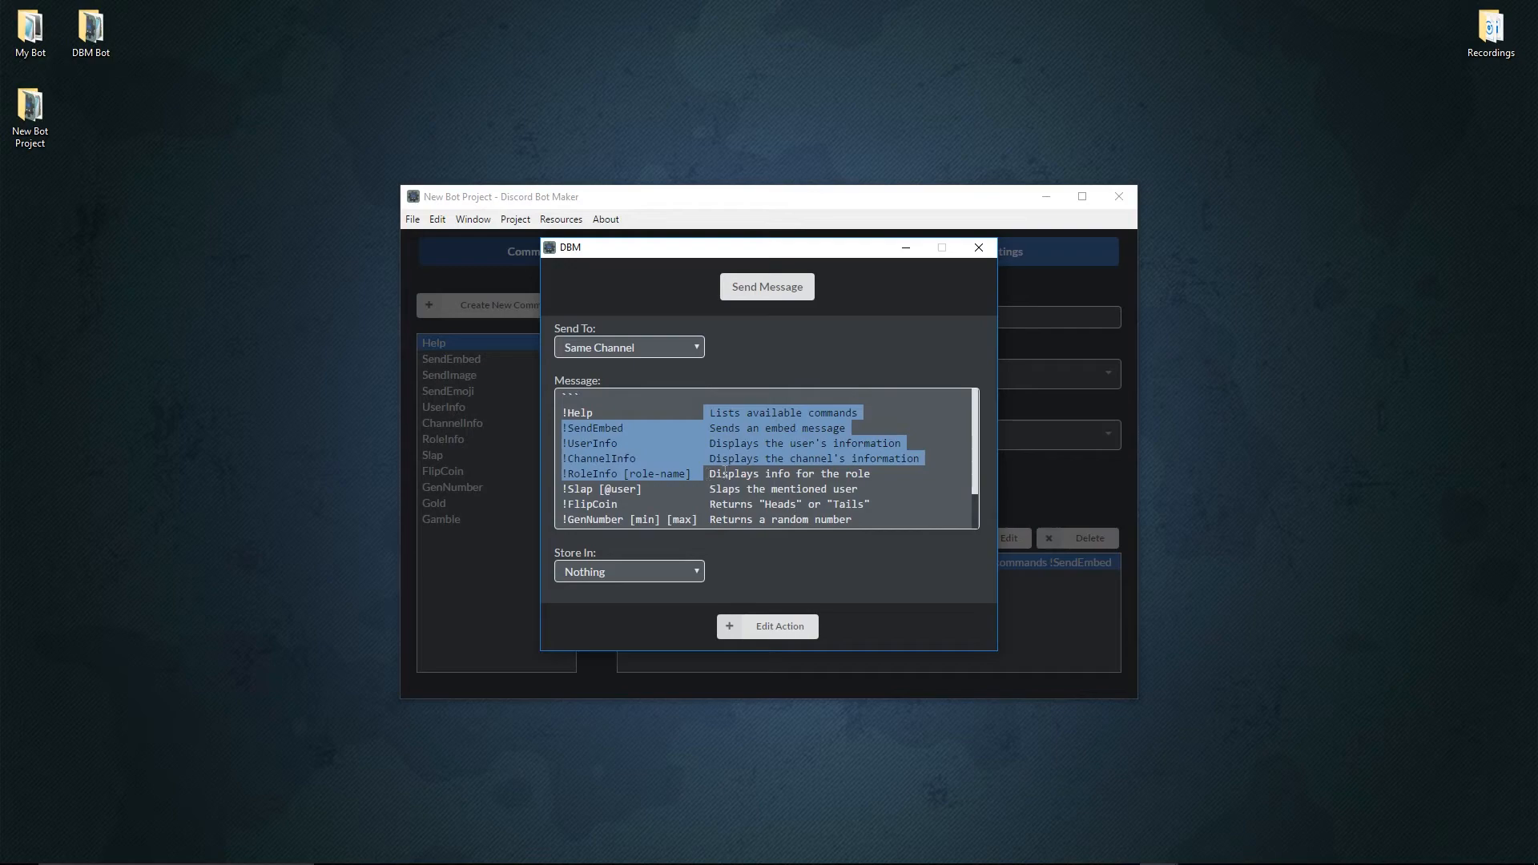
left_click(724, 473)
scroll(725, 473, "down", 3)
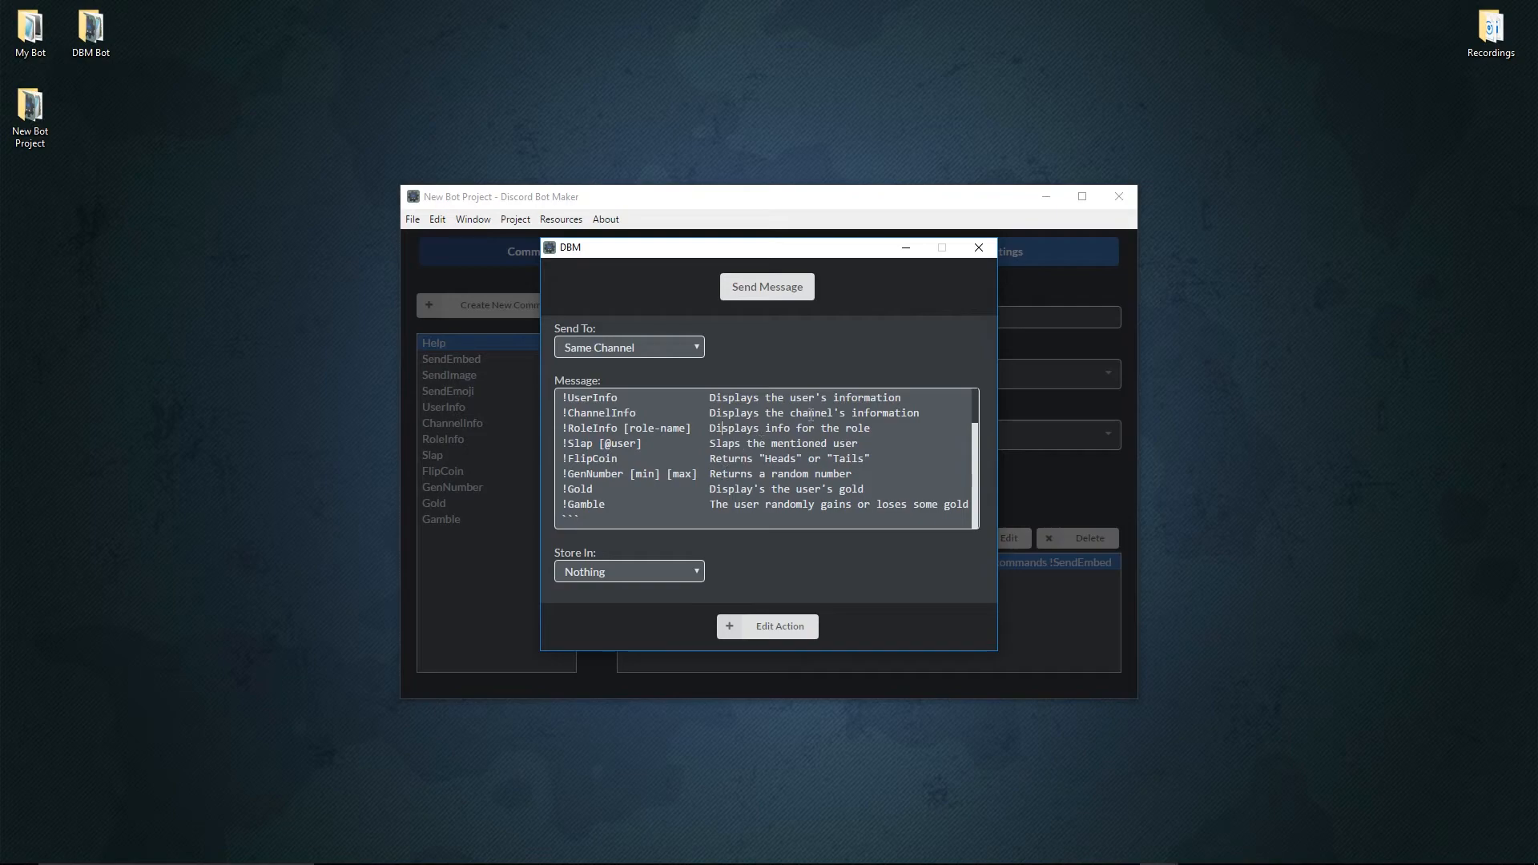
left_click(979, 250)
Try the Matches Regex comparison type in a new Check Member Data action for Help, and discard the action.
left_click(921, 538)
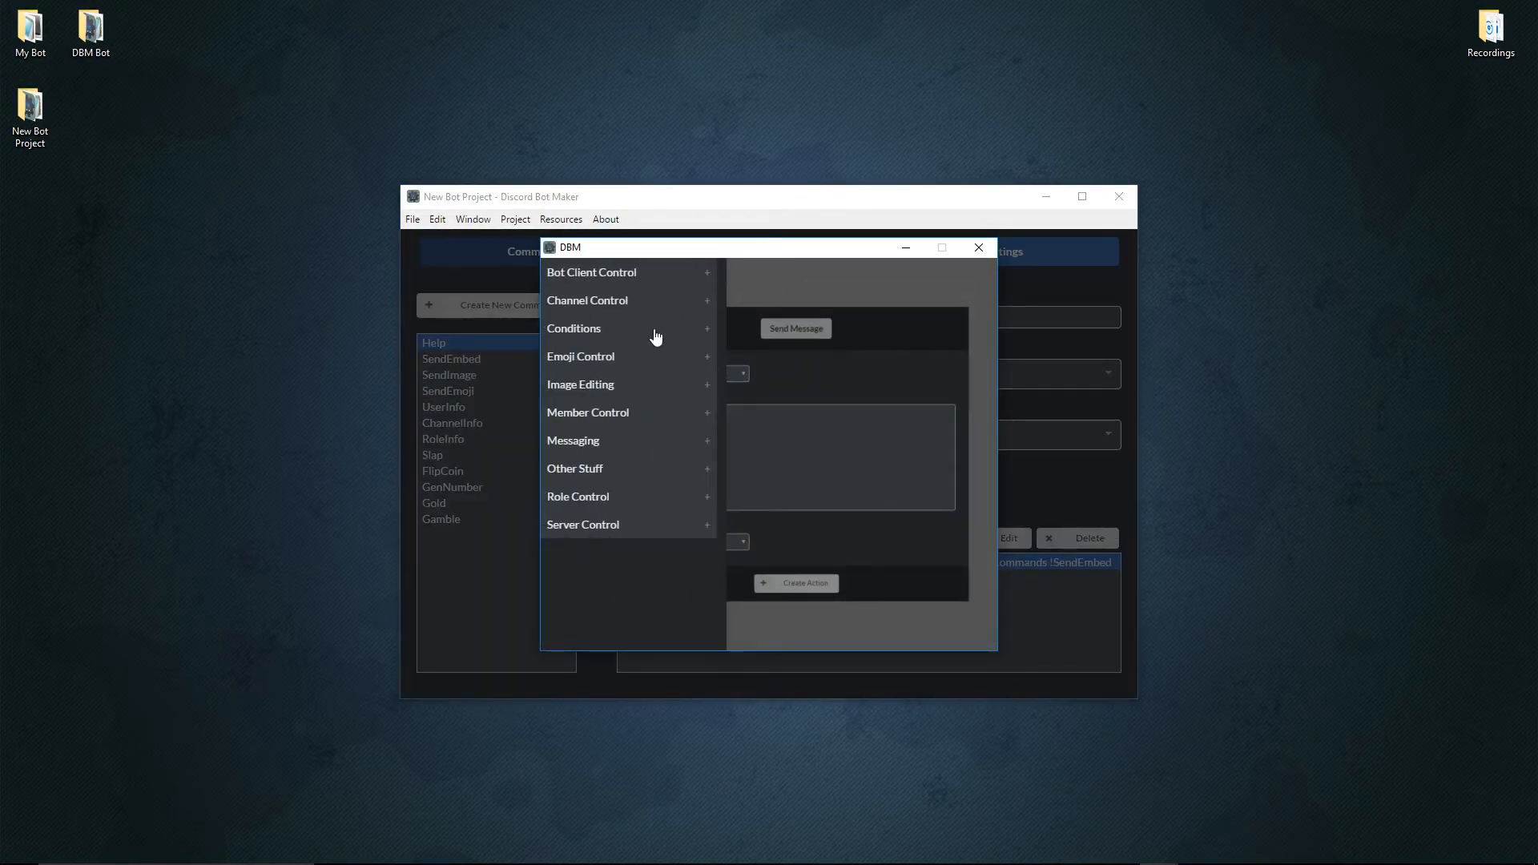
left_click(655, 332)
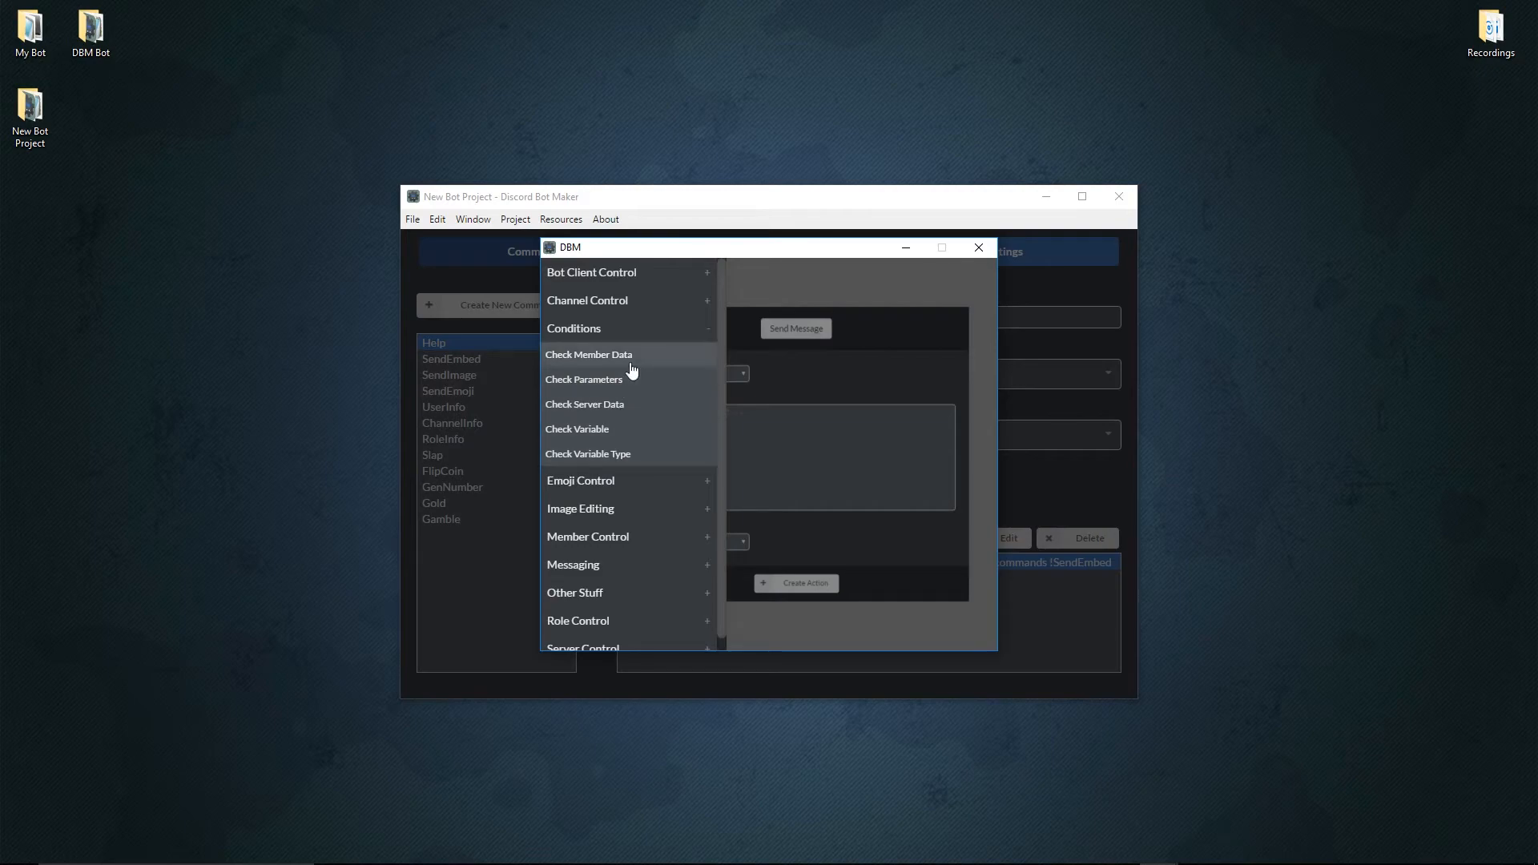
left_click(633, 368)
left_click(793, 399)
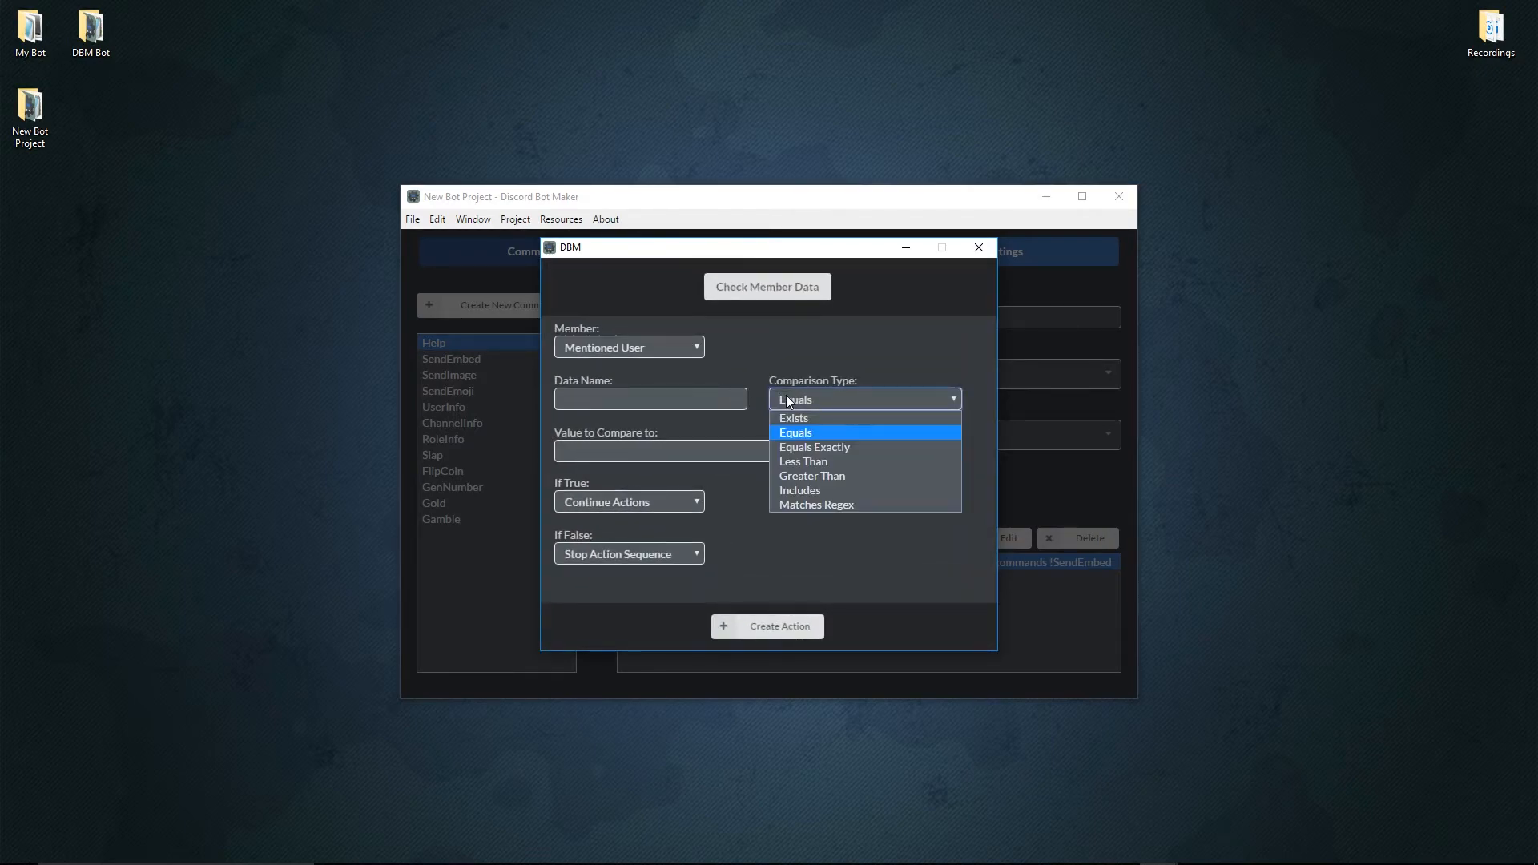
left_click(812, 505)
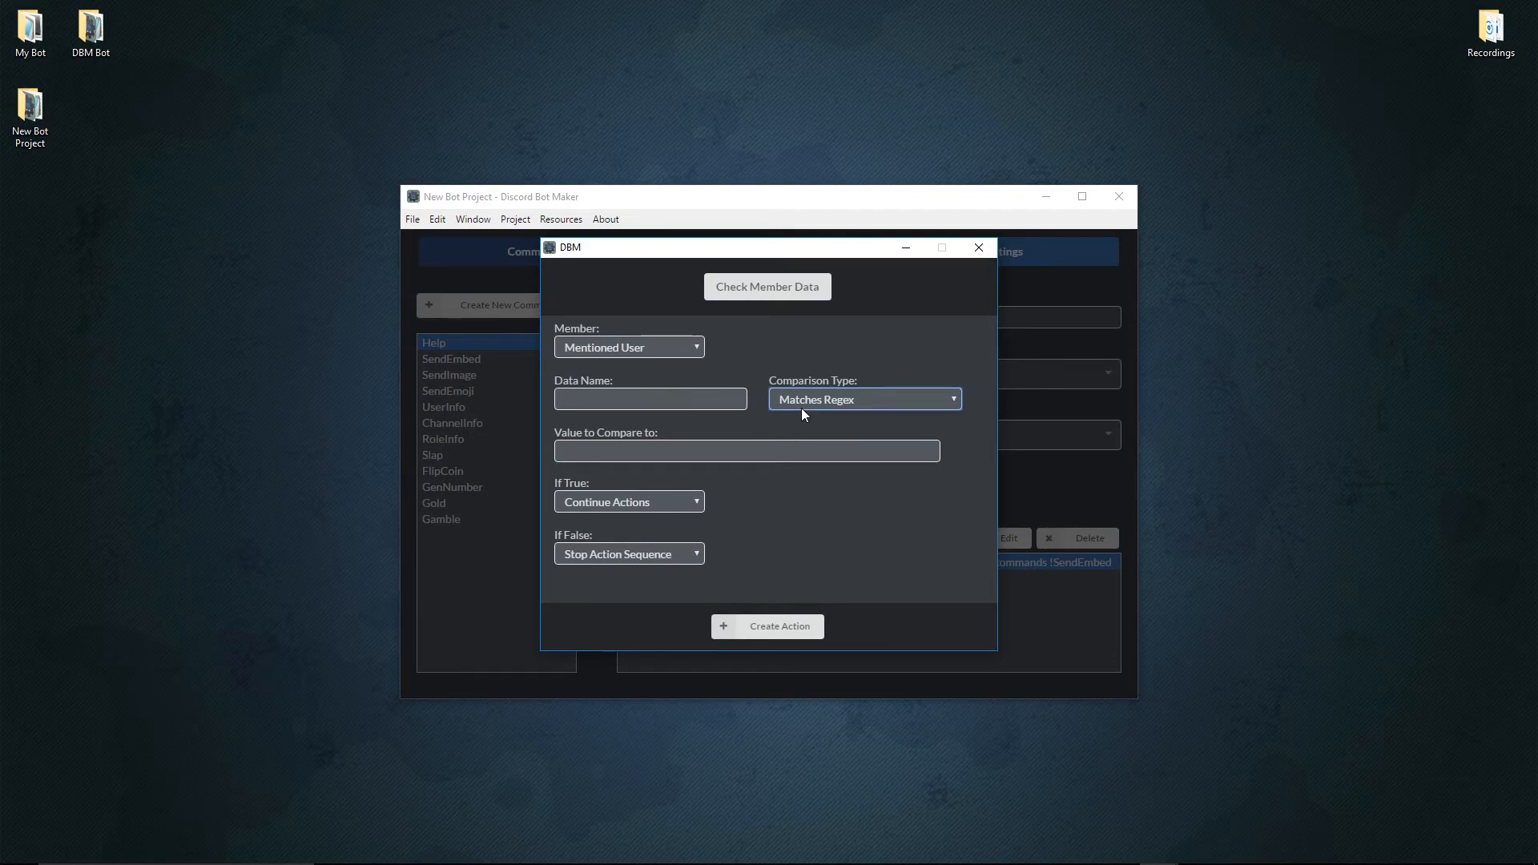
left_click(764, 290)
left_click(979, 248)
Examine the variable name, comparison type and regex value in the AutoResponse event's Check Variable action.
left_click(796, 250)
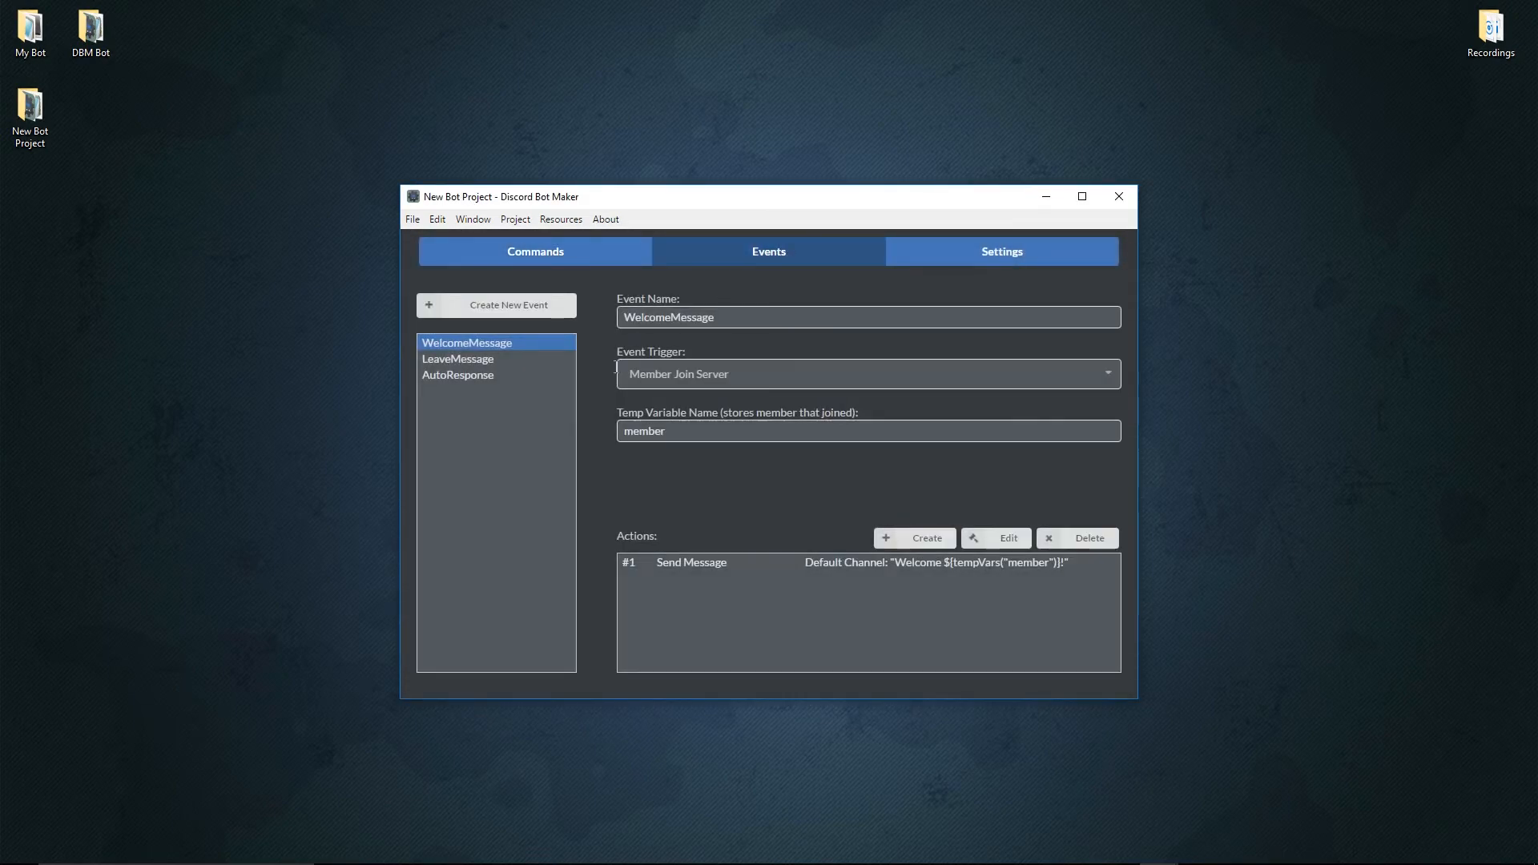
left_click(485, 376)
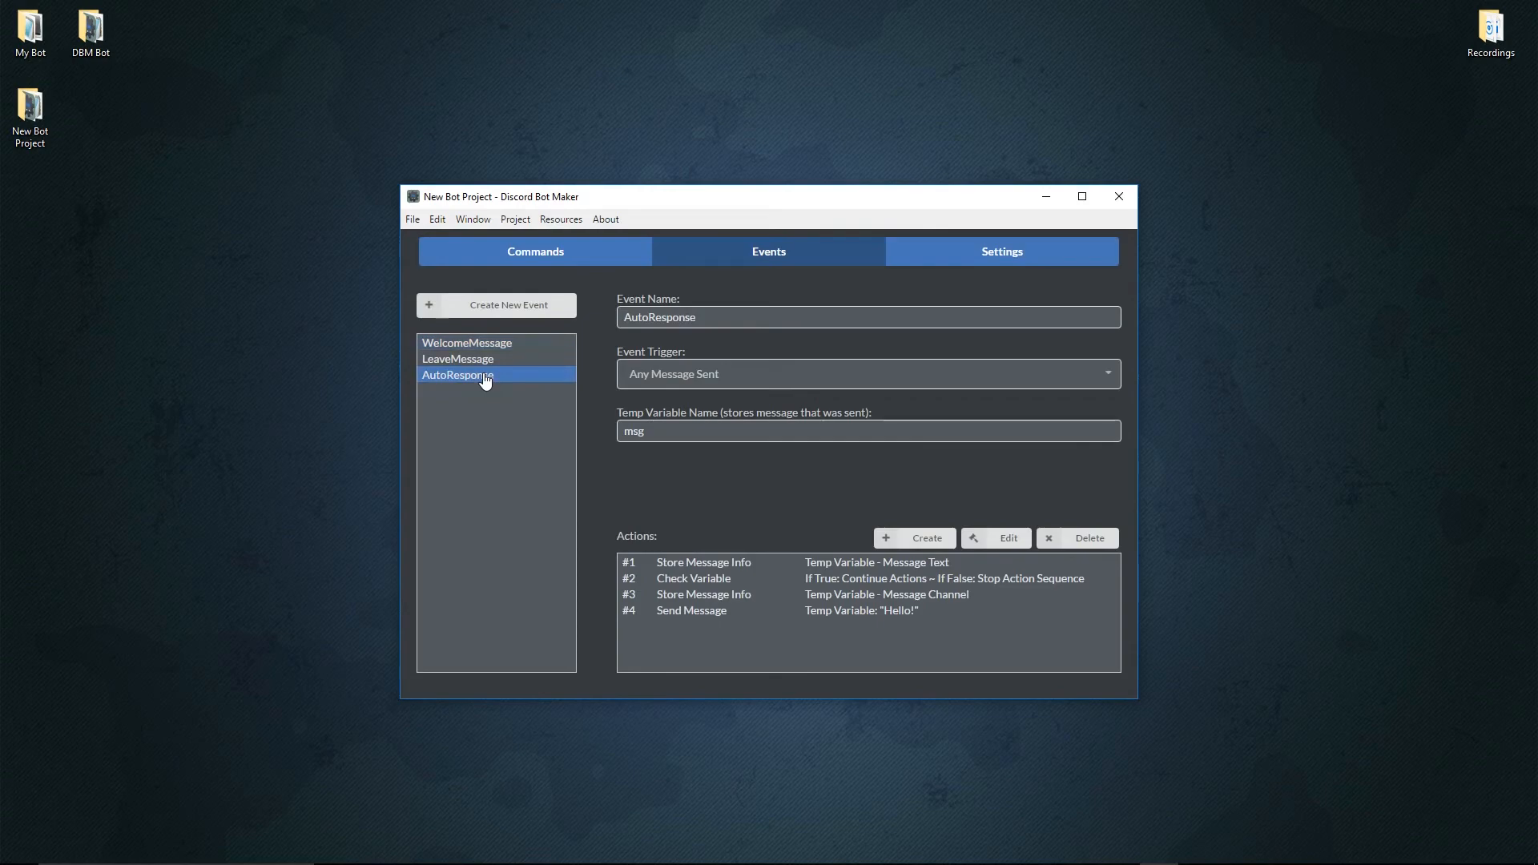
left_click(749, 579)
left_click(986, 549)
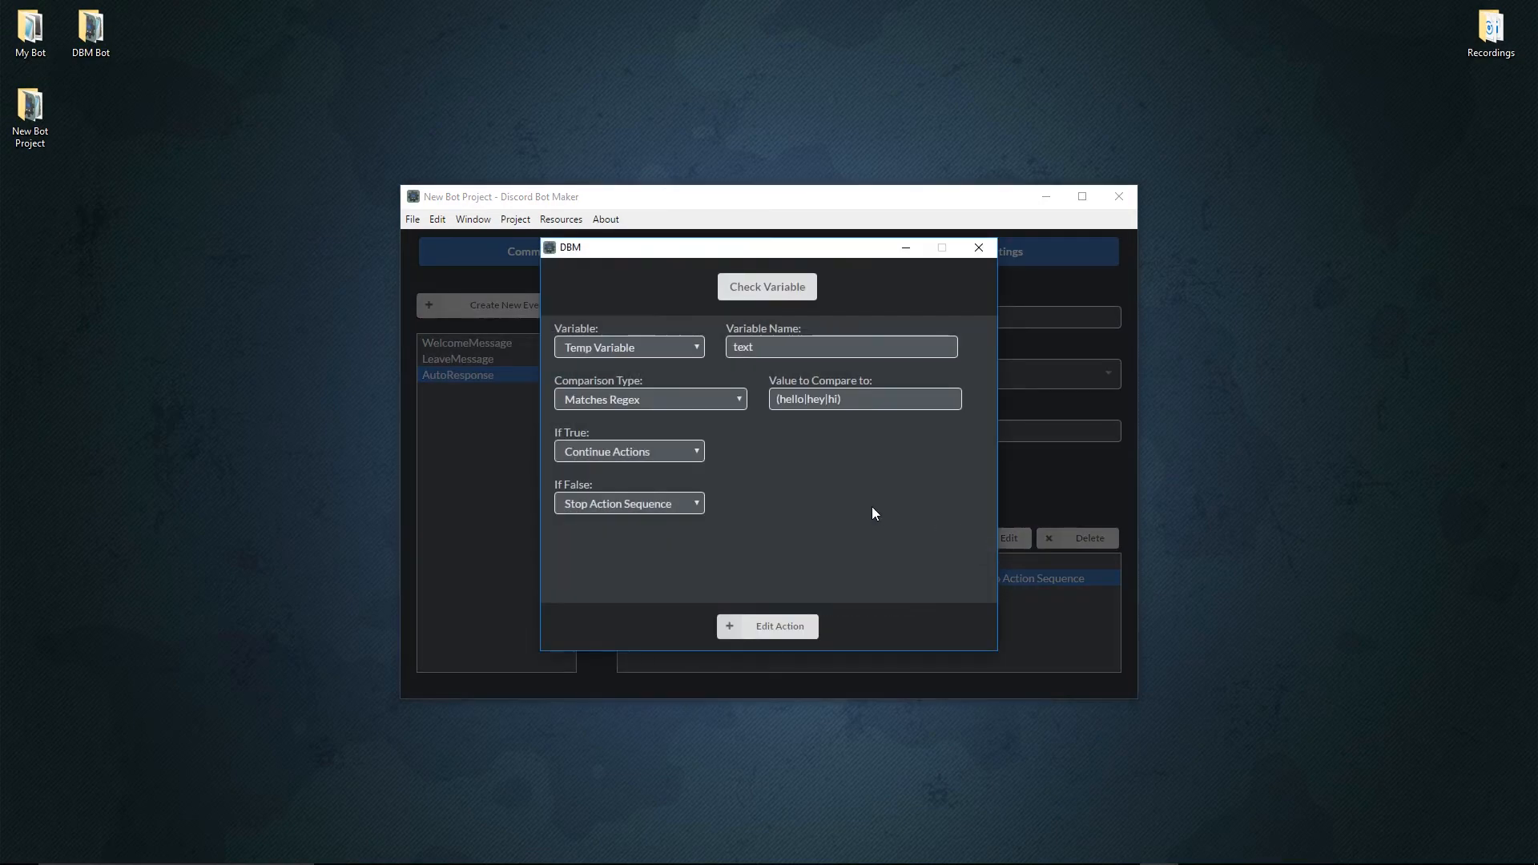
left_click(624, 403)
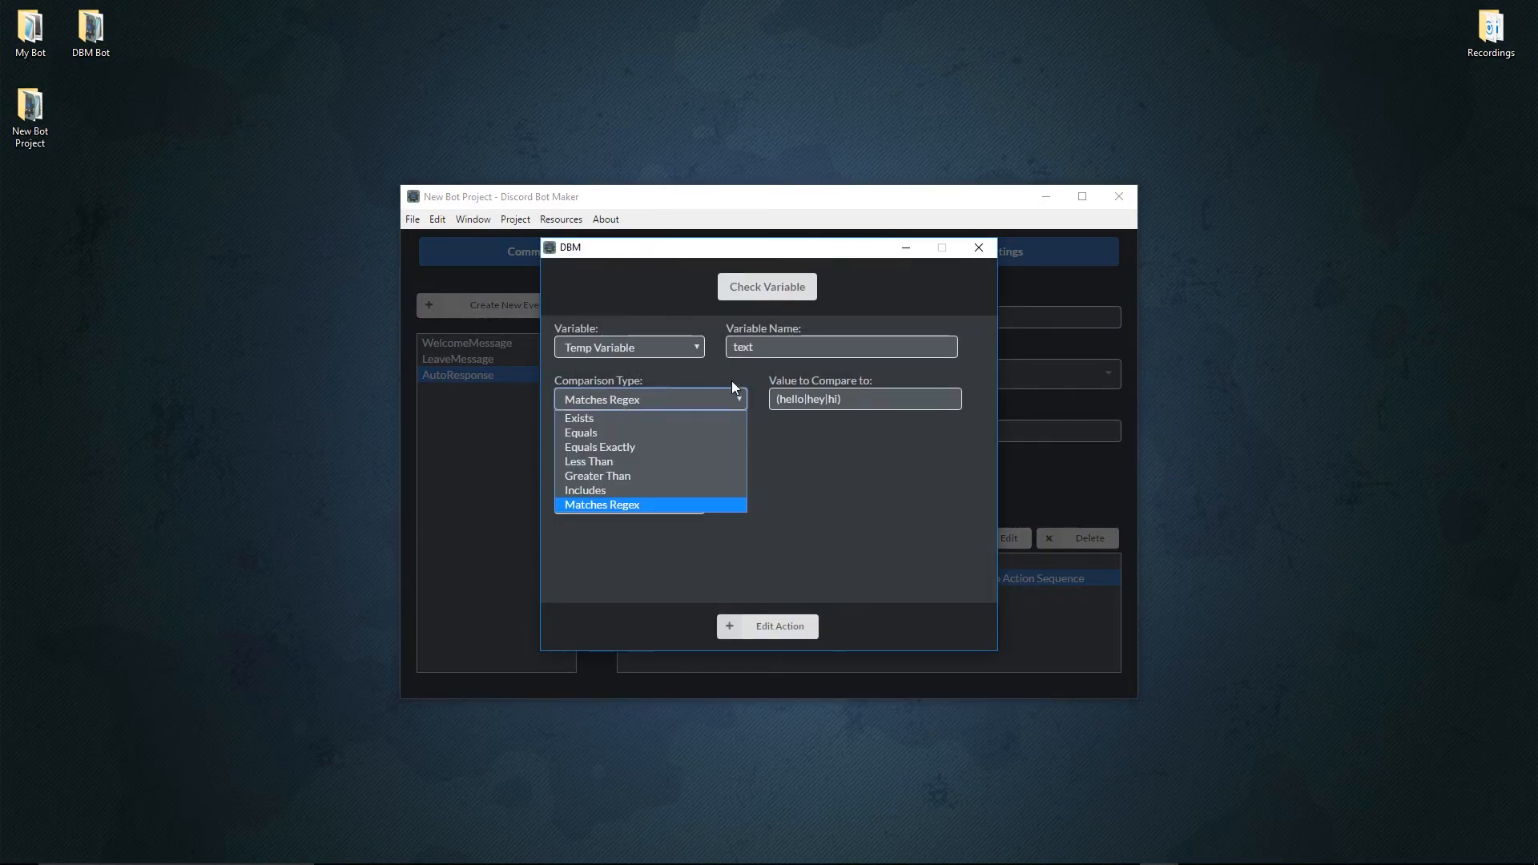
double_click(778, 349)
double_click(793, 399)
double_click(815, 399)
double_click(834, 400)
left_click_drag(848, 399, 743, 404)
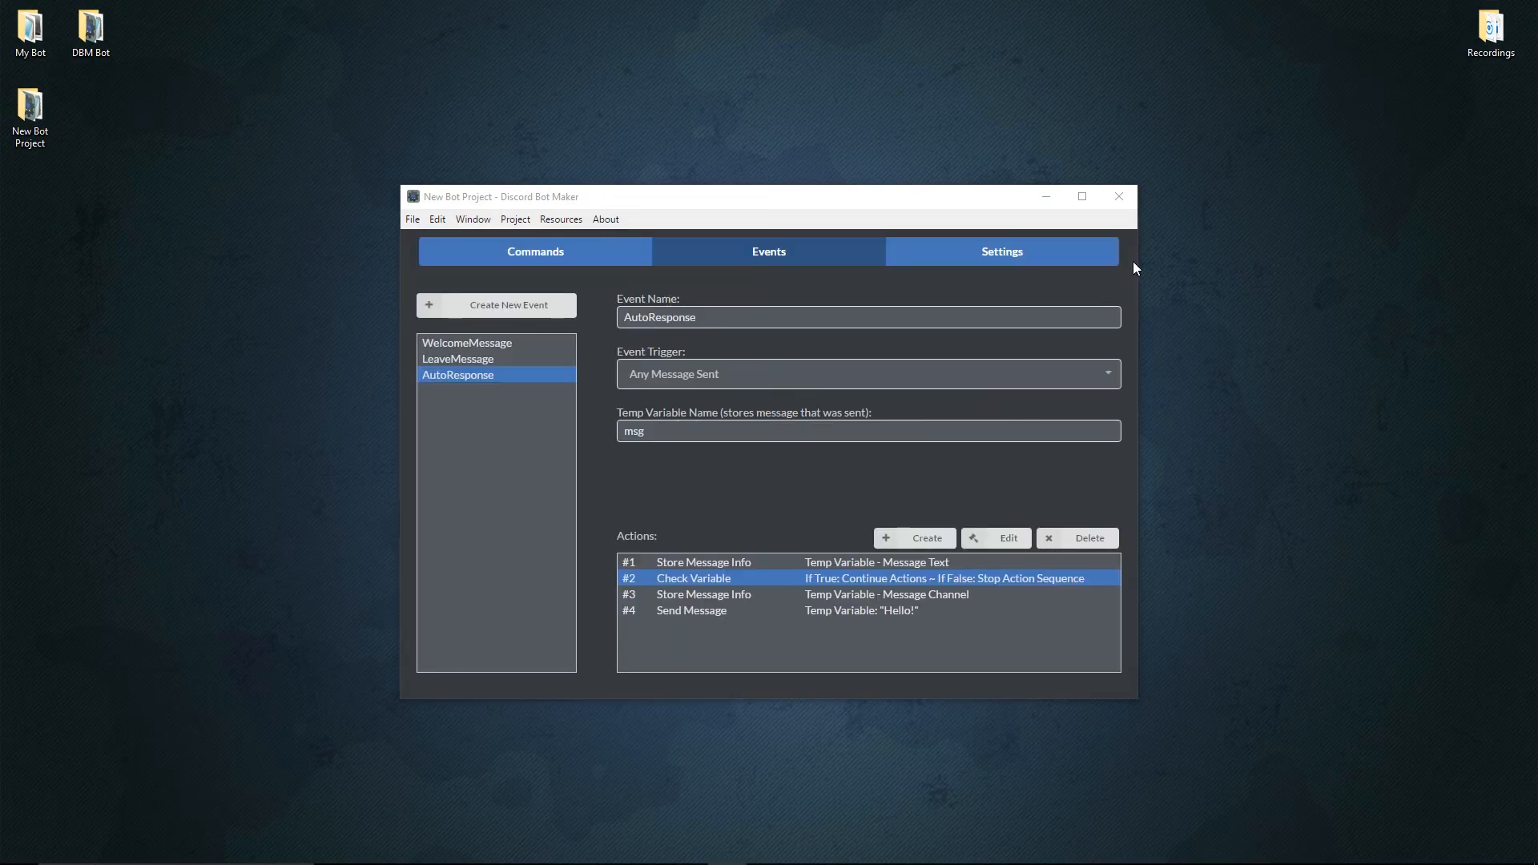
Start the bot, saving the project first.
left_click(515, 219)
left_click(559, 266)
left_click(838, 465)
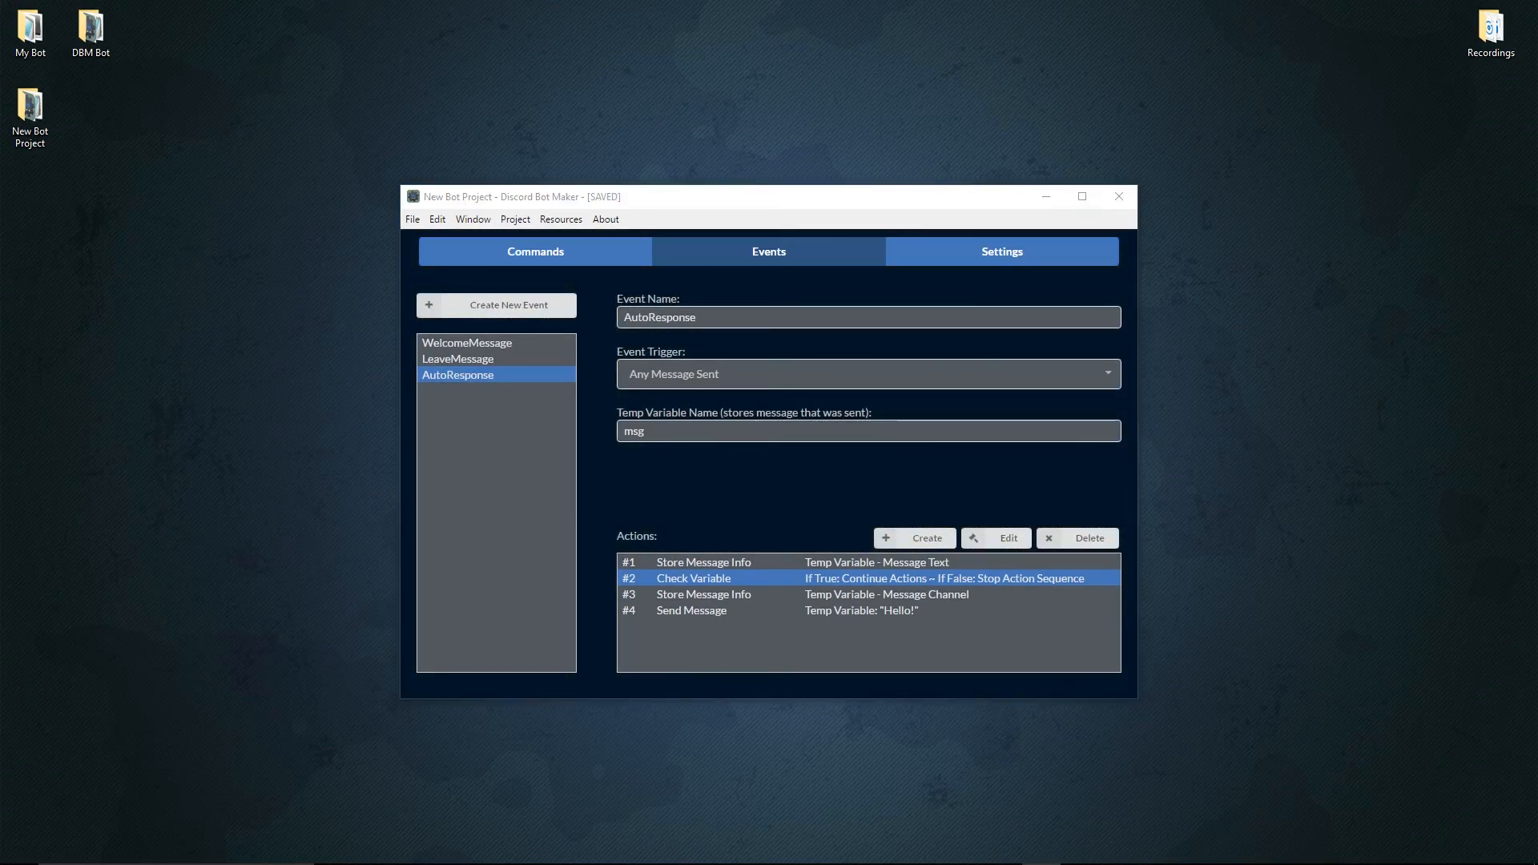
Switch to Discord and send "This is a message!" in the #test channel.
left_click_drag(1537, 88, 761, 2)
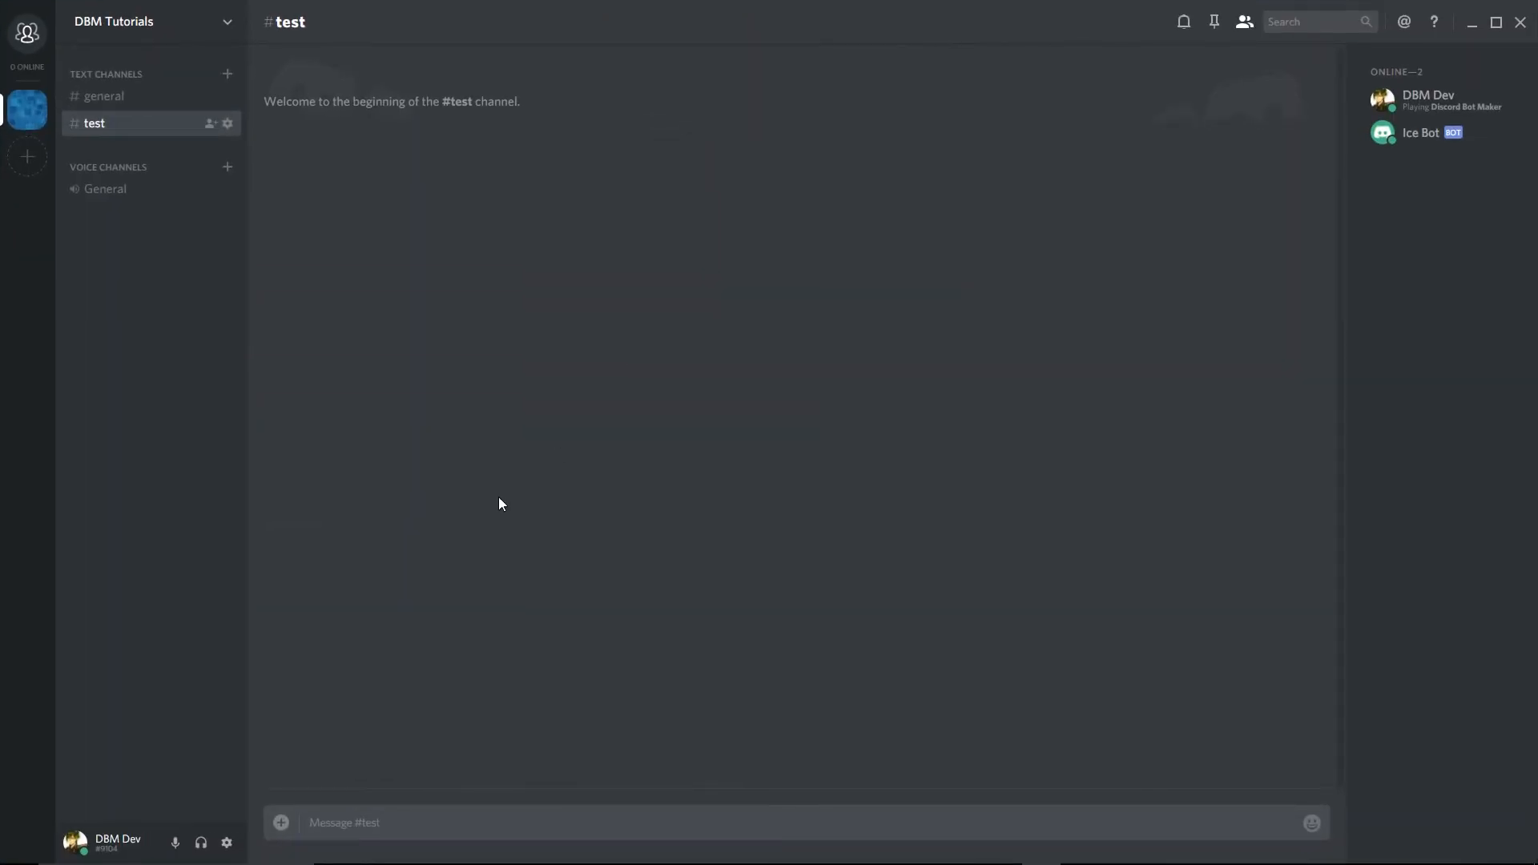
type("This is a message!")
key("Return")
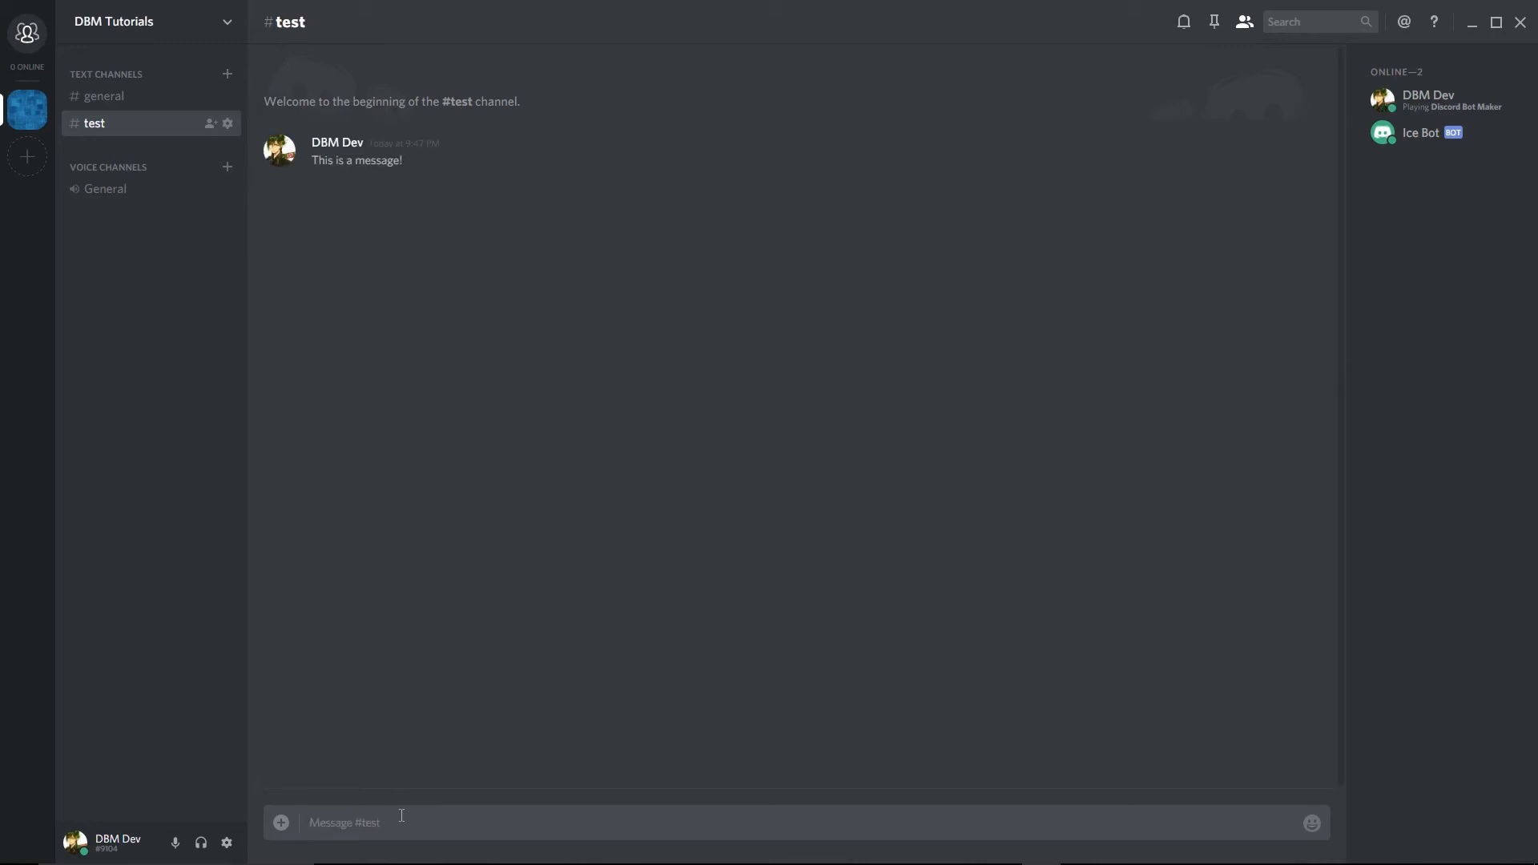
Test the bot's auto-response by sending "Hi", "Hey", "Hello!" and "Hello" as separate messages in #test.
type("Hi")
key("Return")
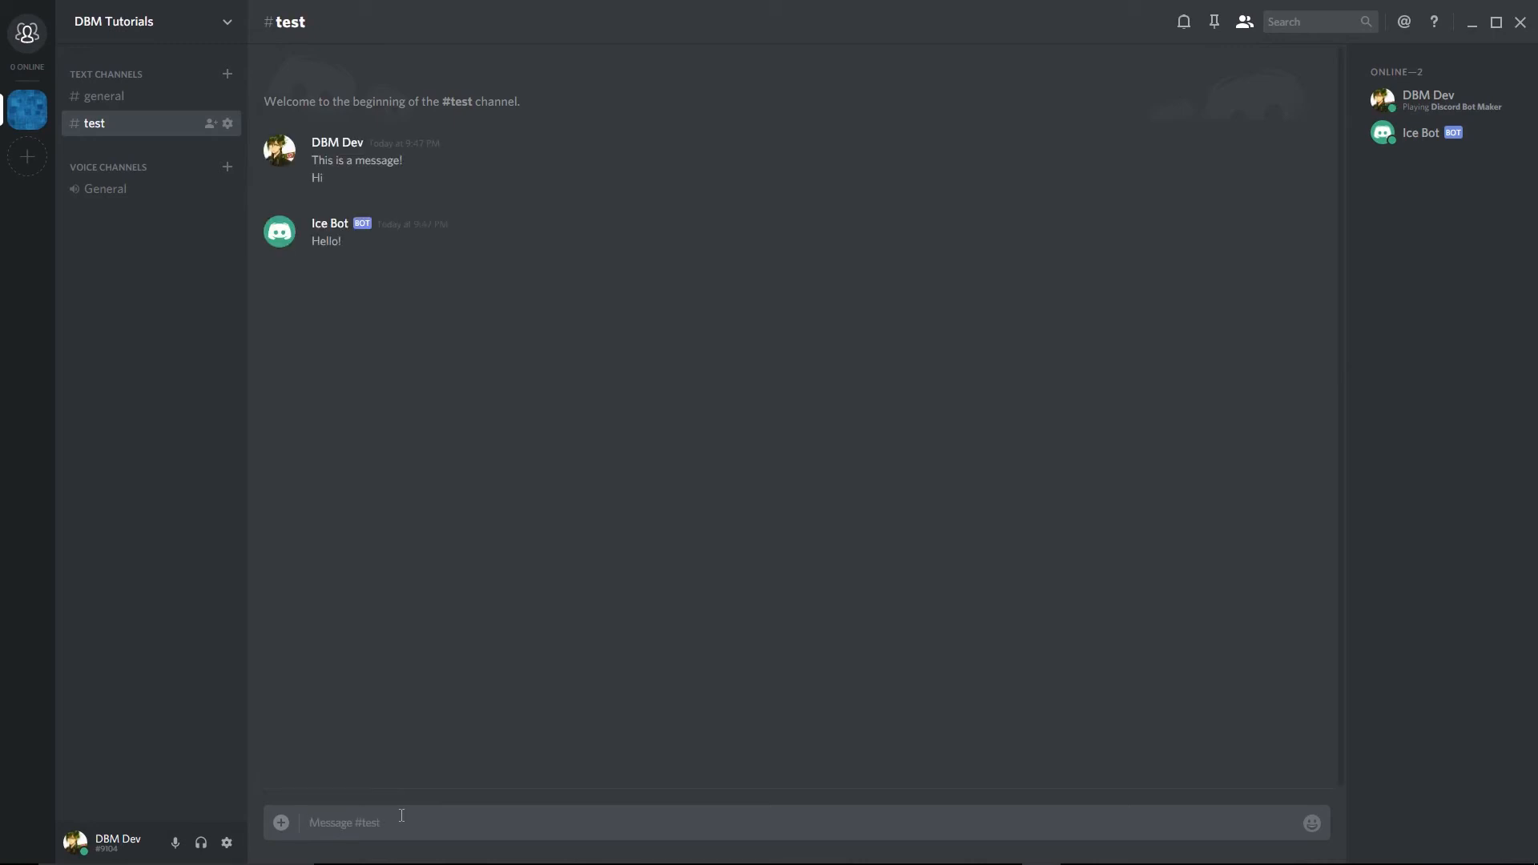
type("Hey")
key("Return")
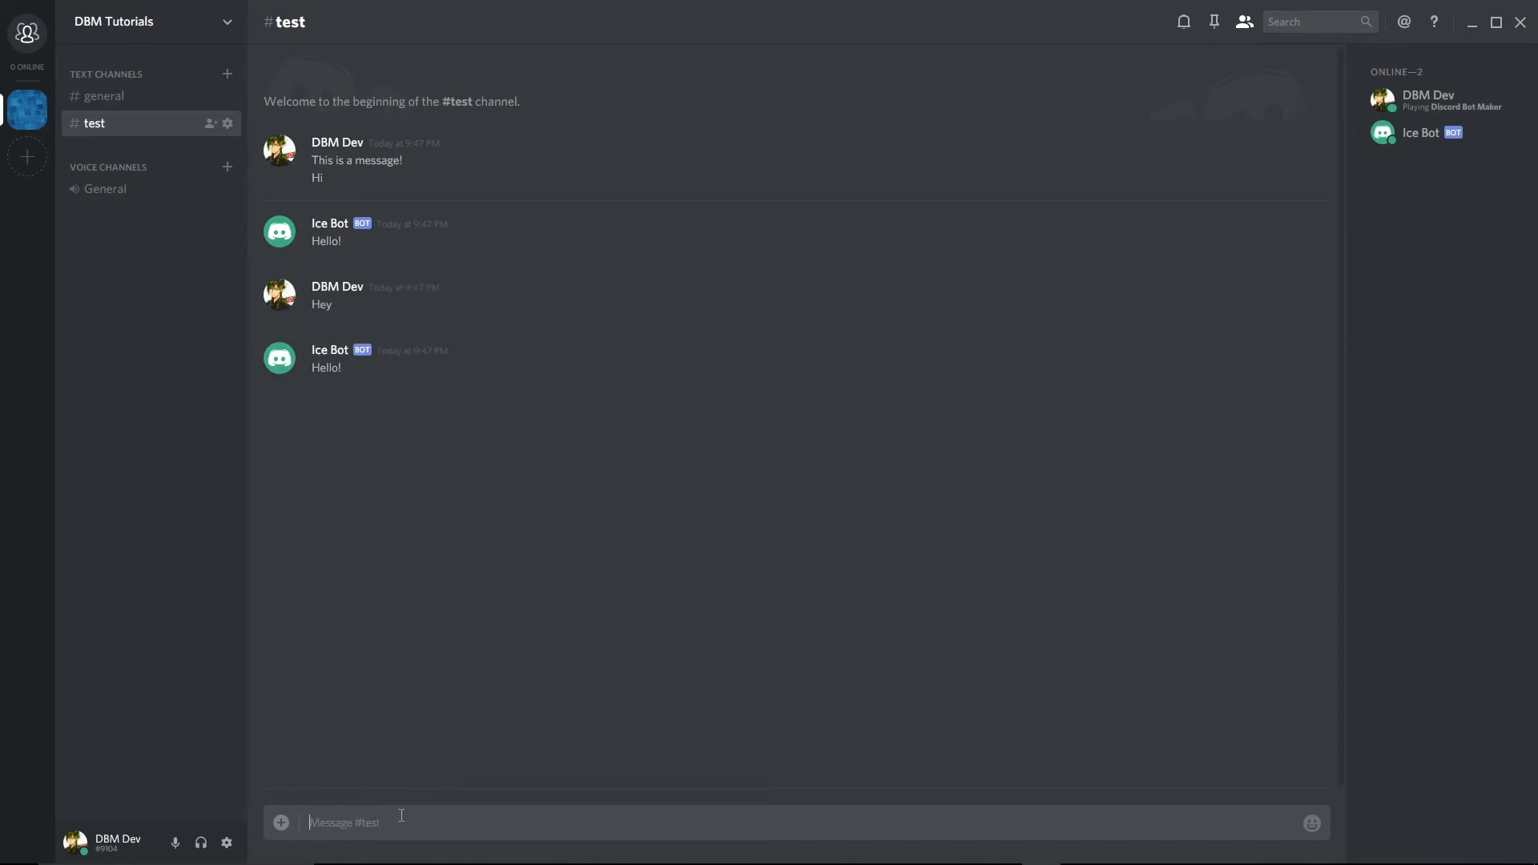
type("Hello!")
key("Return")
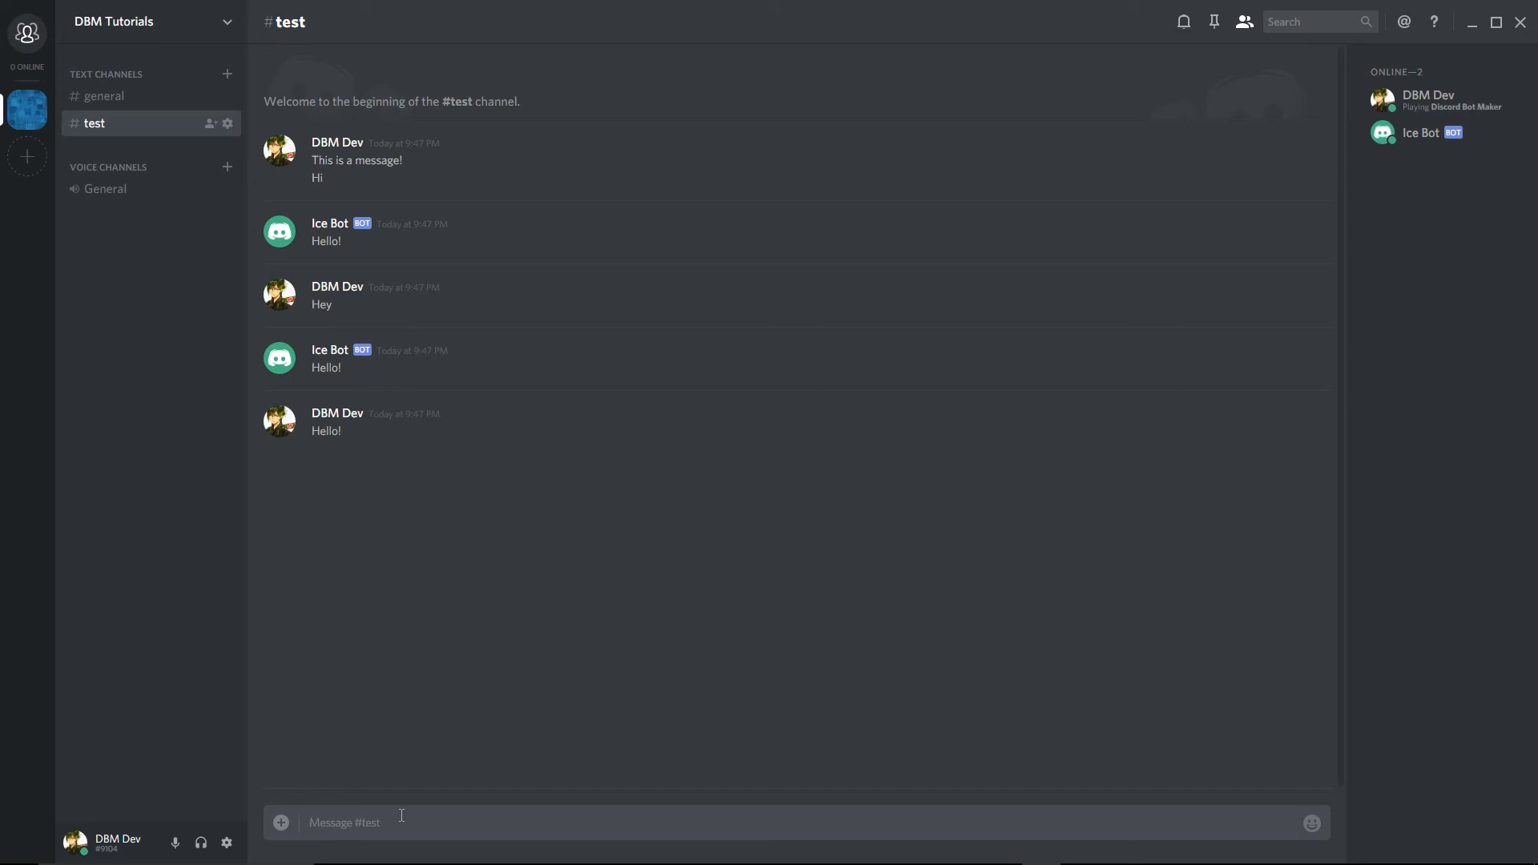
type("Hello")
key("Return")
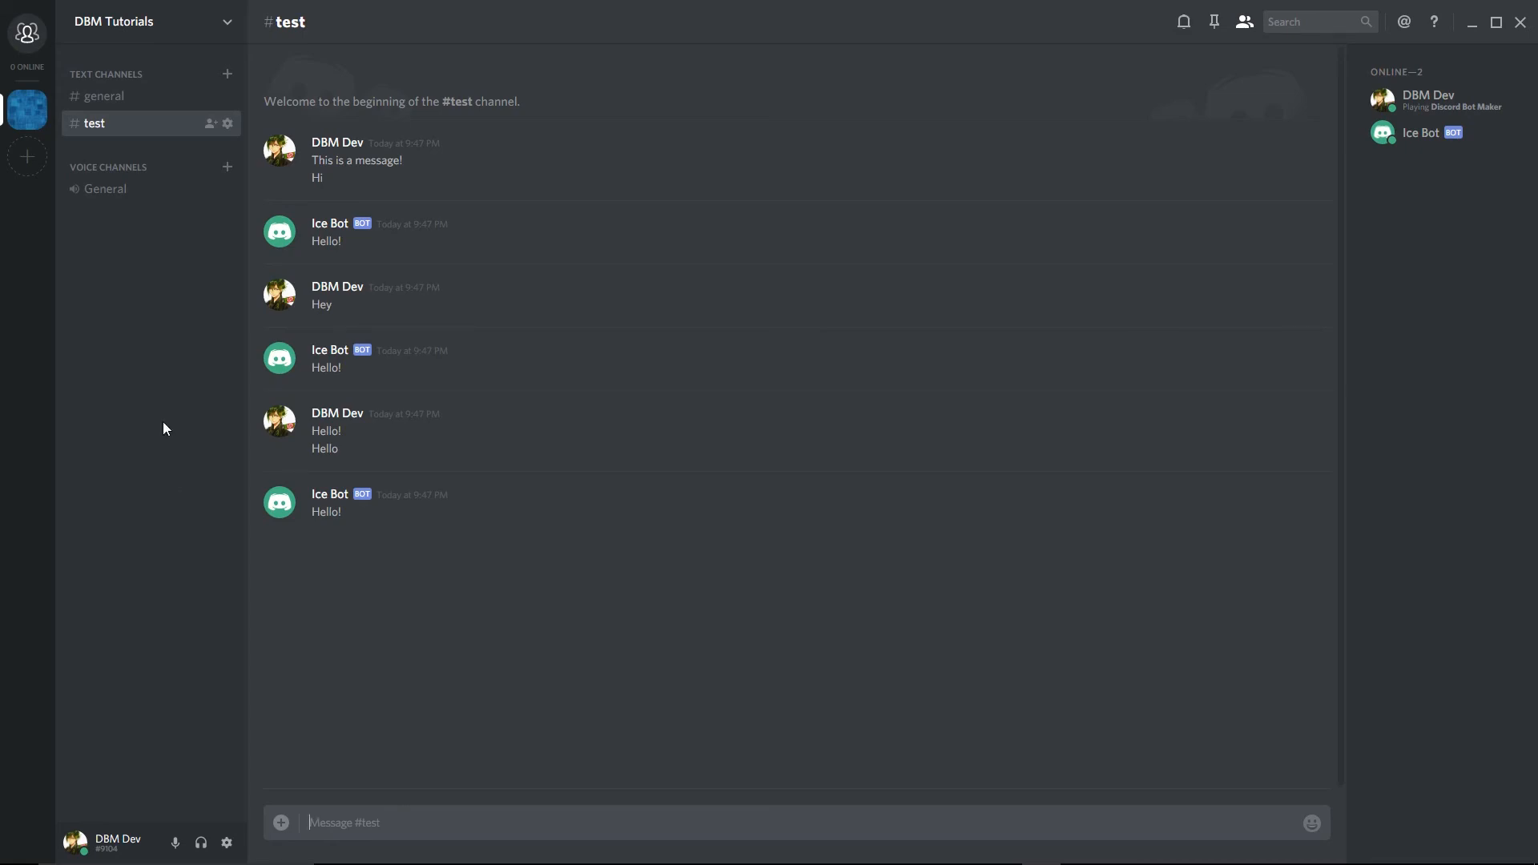
Switch back to Discord Bot Maker, stop the bot, and return to the project's commands.
double_click(512, 8)
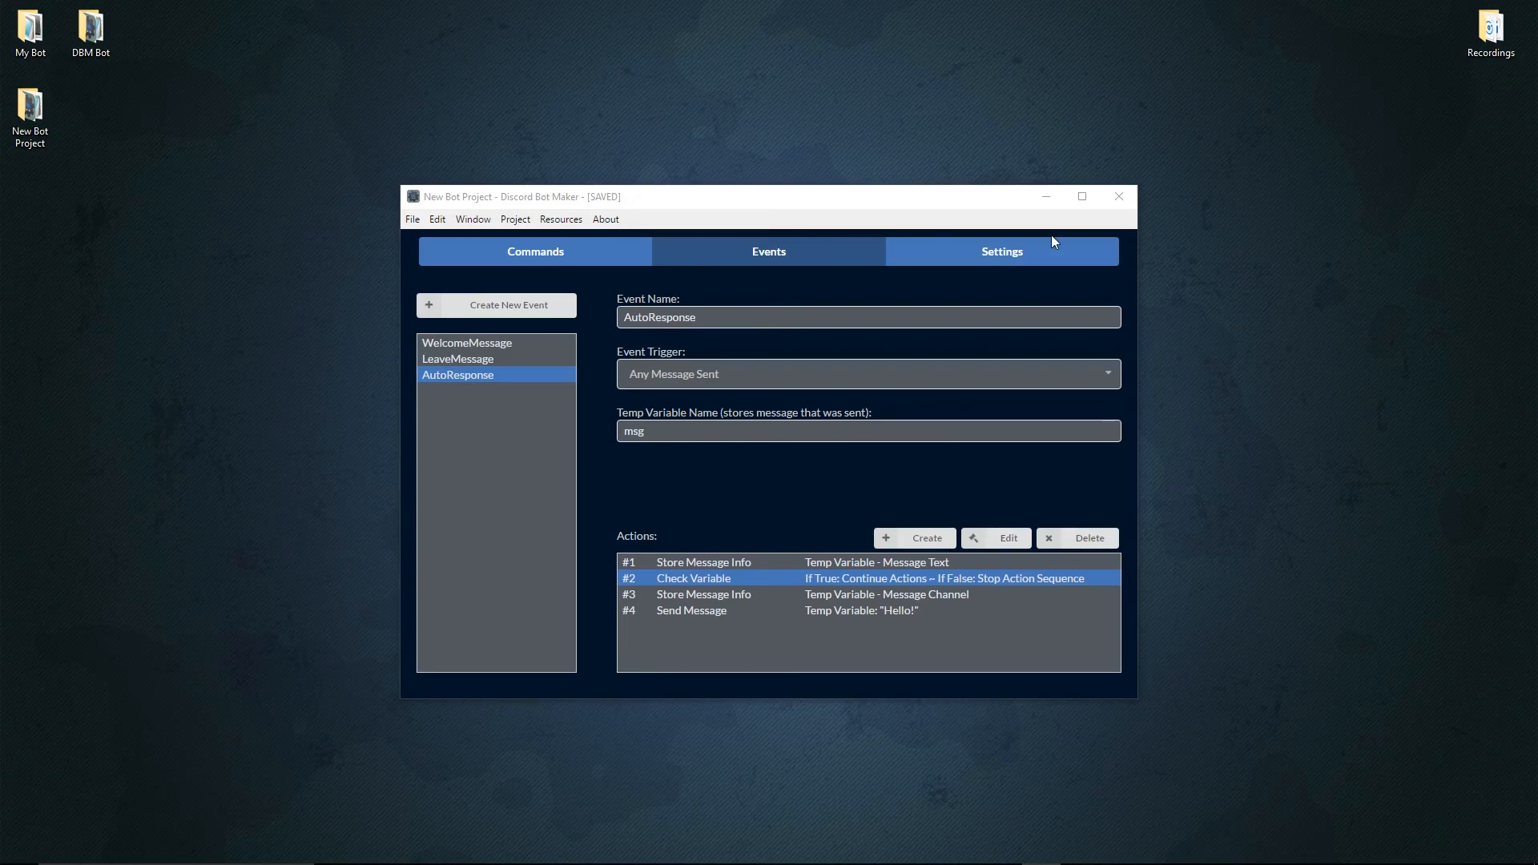
left_click(515, 220)
left_click(533, 257)
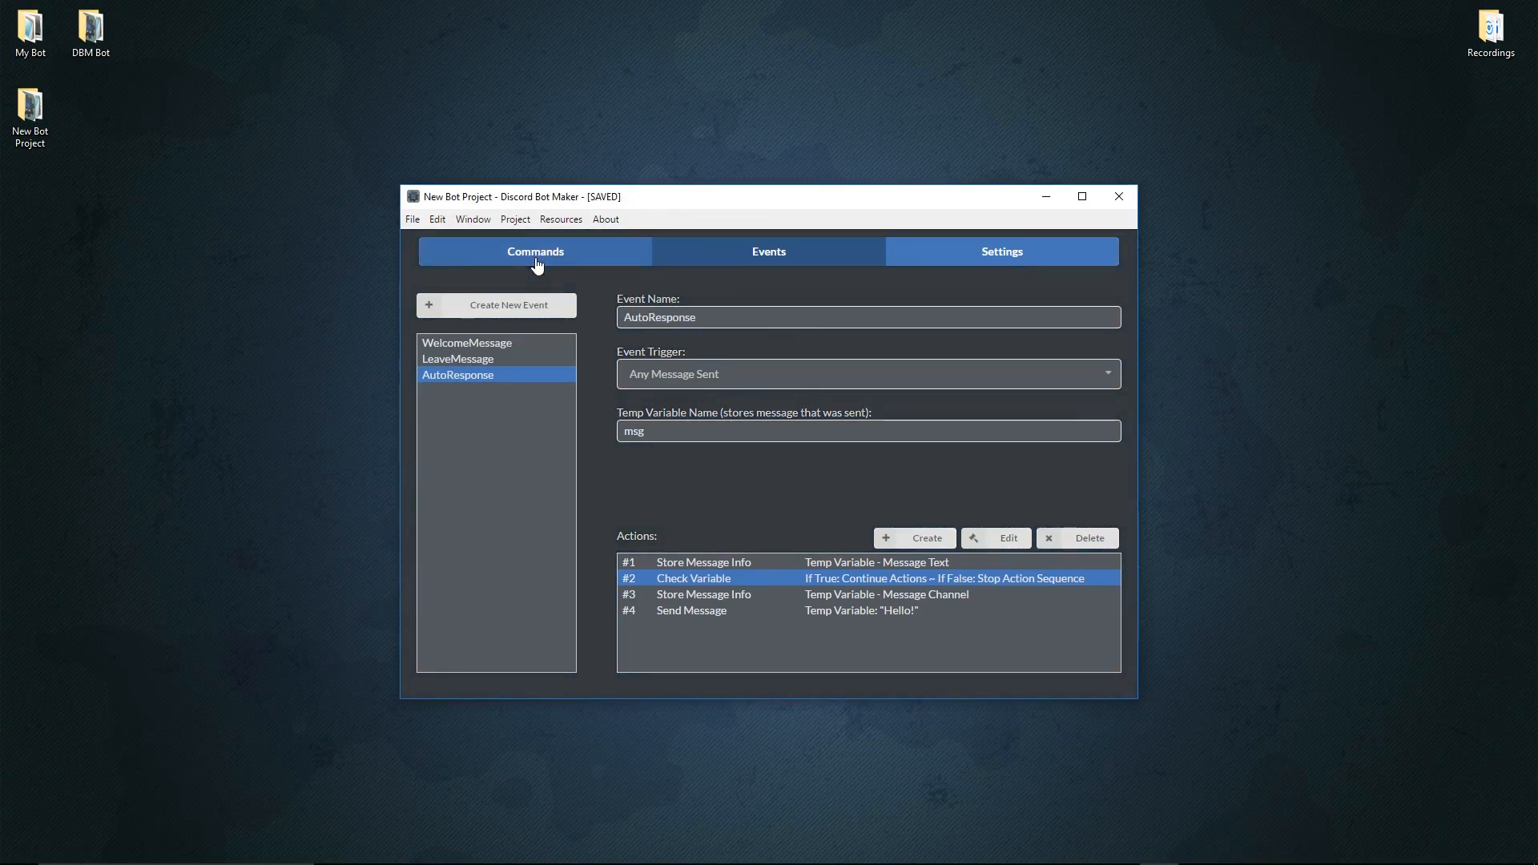
left_click(536, 263)
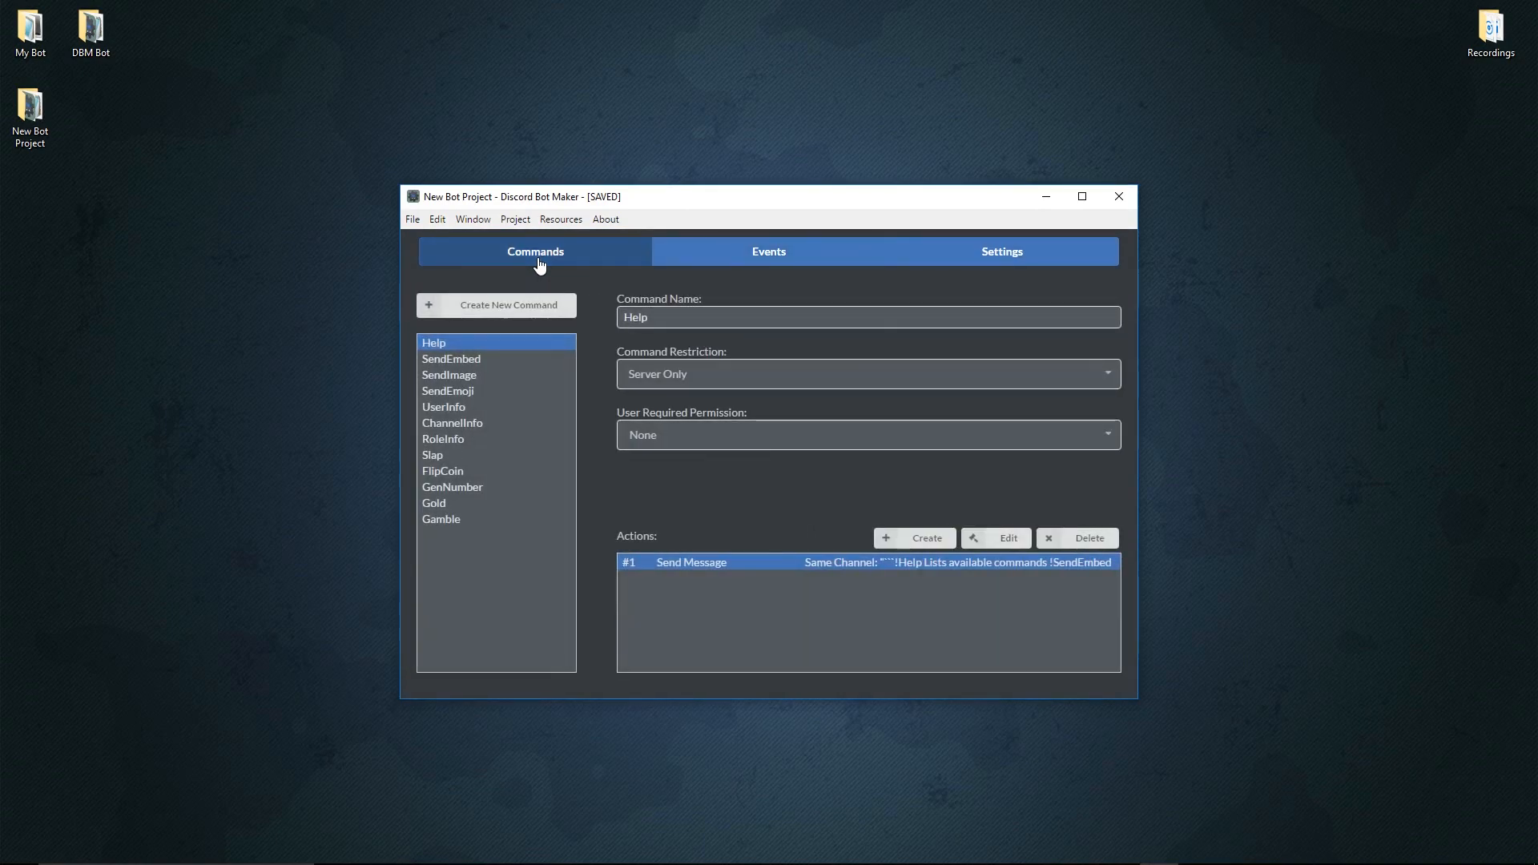